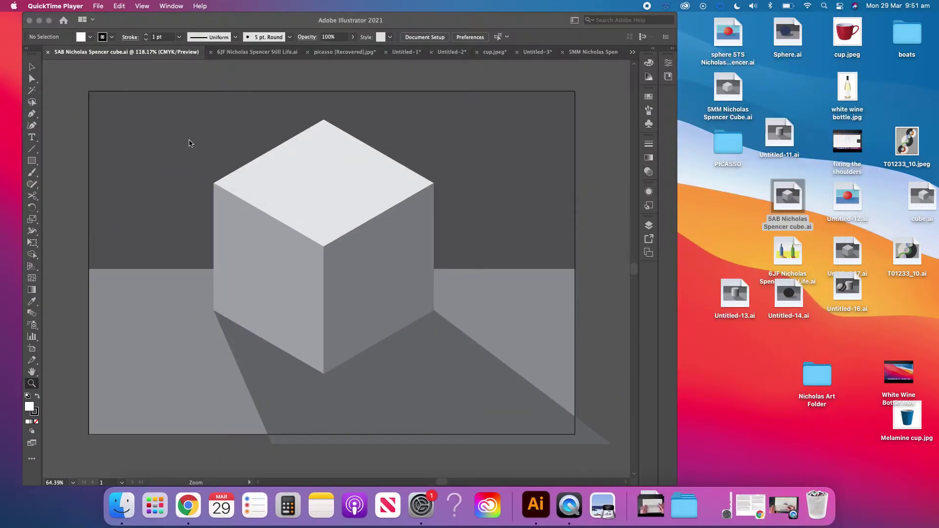
Bring the Illustrator window with the cube example forward and pan the canvas into view
{"action": "left_click", "coordinate": [49, 21]}
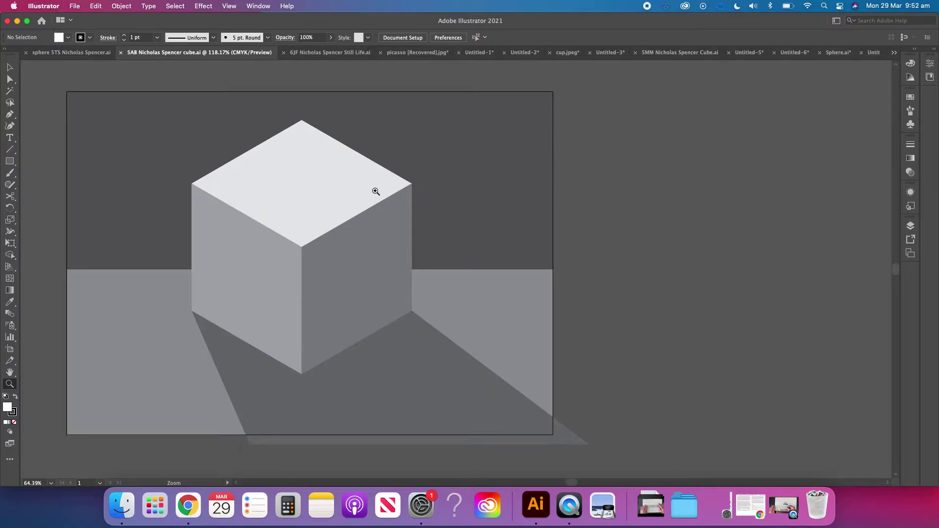
{"action": "scroll", "coordinate": [376, 191], "scroll_direction": "left", "scroll_amount": 5}
{"action": "scroll", "coordinate": [376, 191], "scroll_direction": "up", "scroll_amount": 1}
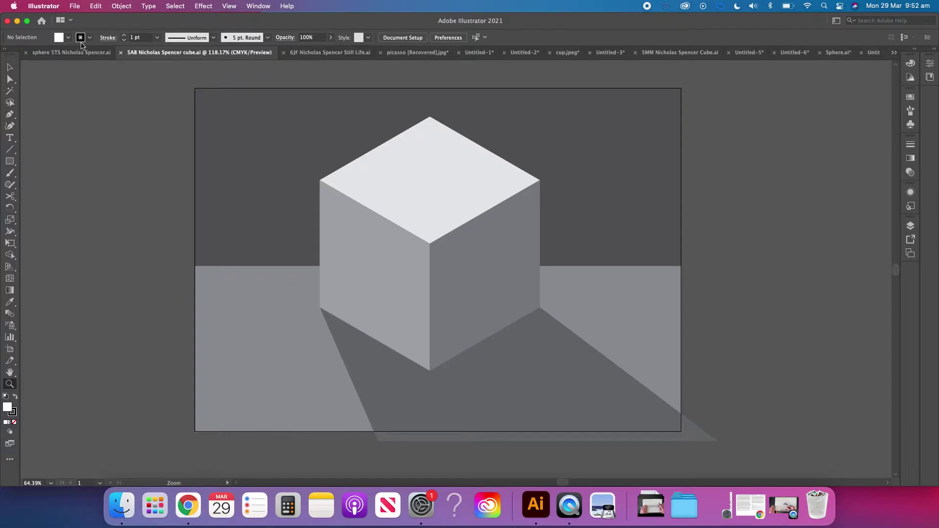
{"action": "left_click", "coordinate": [75, 7]}
Create a new A4 landscape document from the Print presets
{"action": "left_click", "coordinate": [78, 19]}
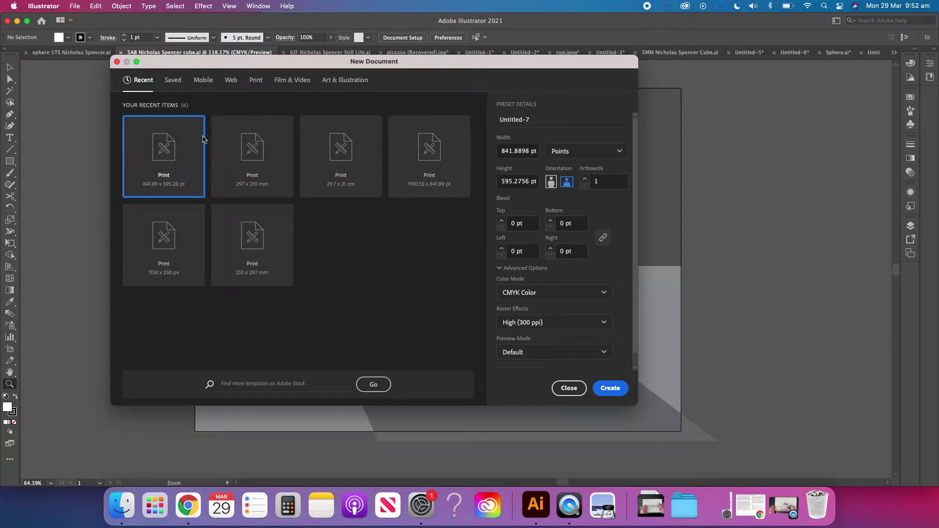
{"action": "left_click", "coordinate": [256, 80]}
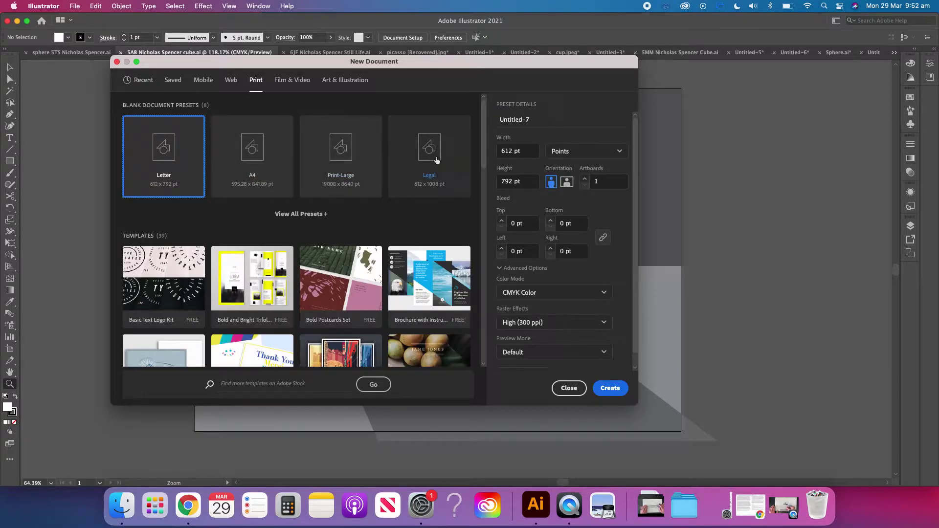
{"action": "left_click", "coordinate": [252, 152]}
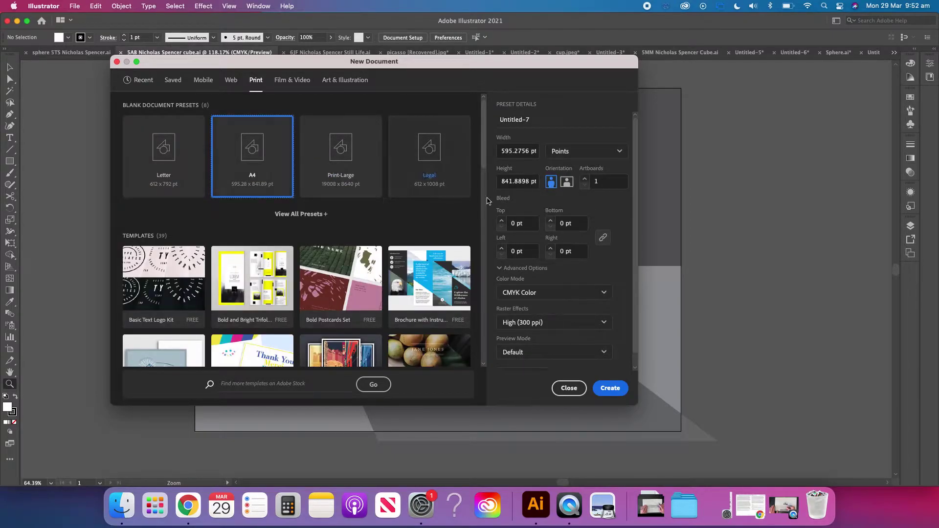
{"action": "left_click", "coordinate": [566, 182]}
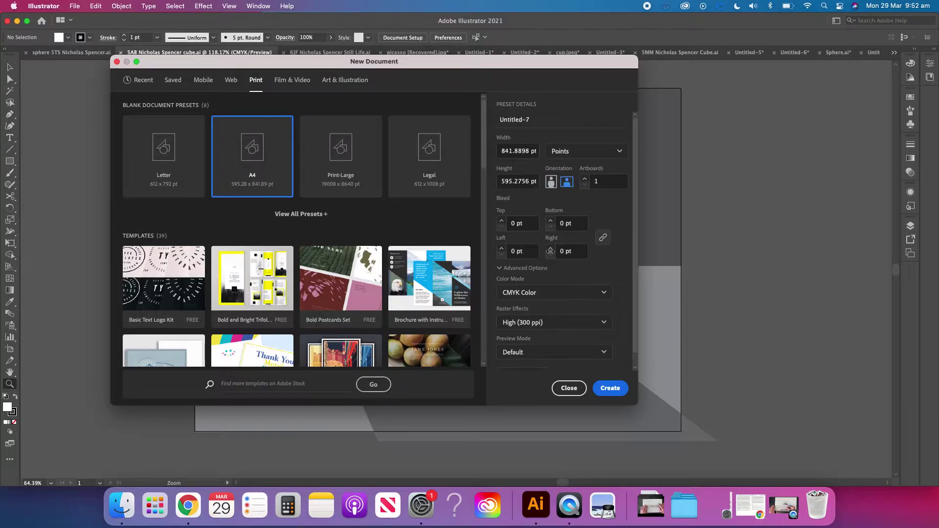
{"action": "left_click", "coordinate": [611, 390]}
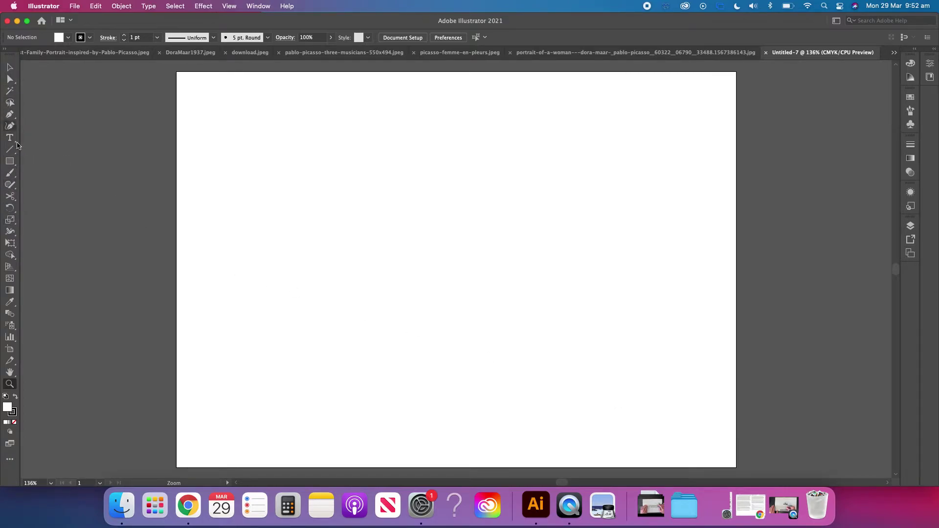
{"action": "left_click", "coordinate": [258, 6]}
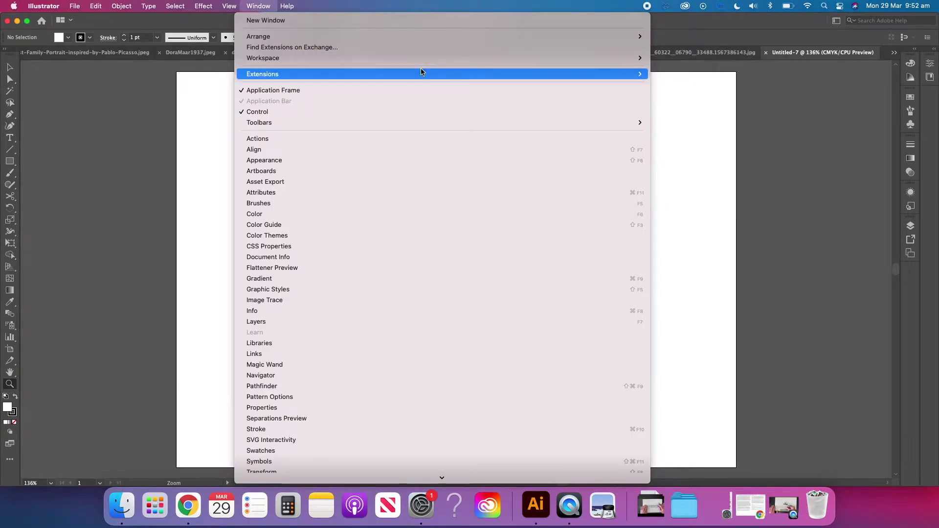
{"action": "mouse_move", "coordinate": [513, 59]}
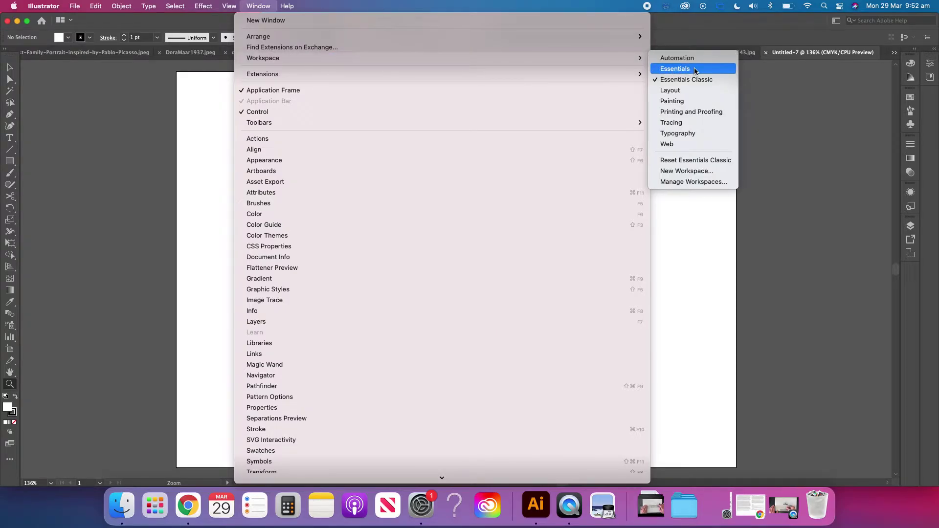
{"action": "left_click", "coordinate": [694, 79]}
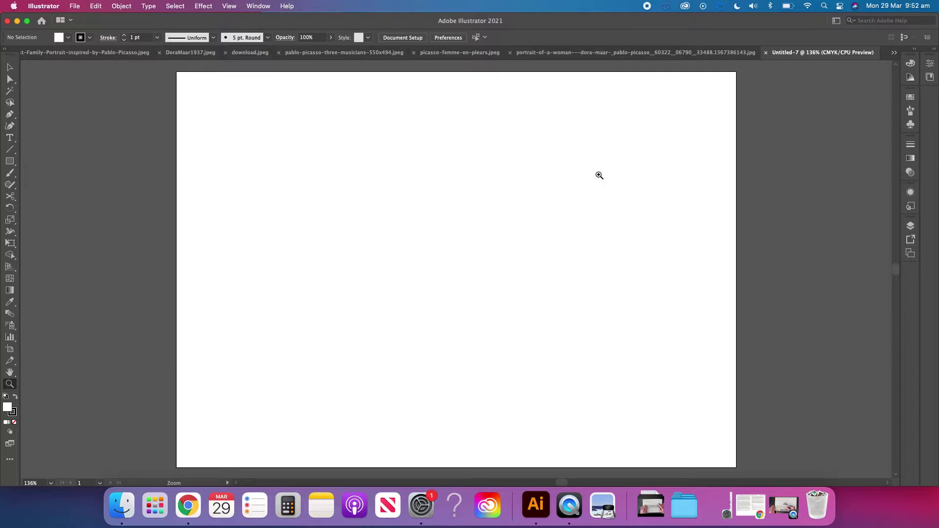
Draw a six-sided polygon on the artboard with the Polygon Tool
{"action": "left_click", "coordinate": [9, 163]}
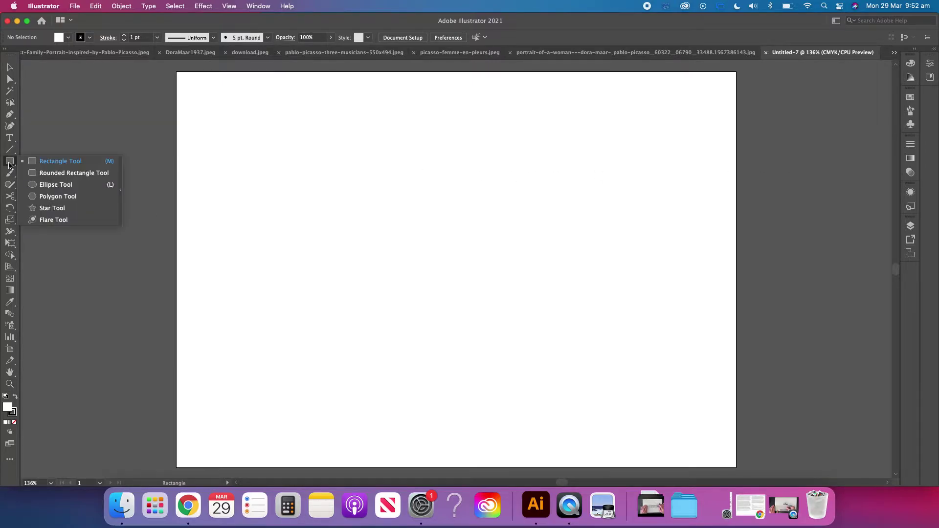
{"action": "left_click", "coordinate": [52, 196]}
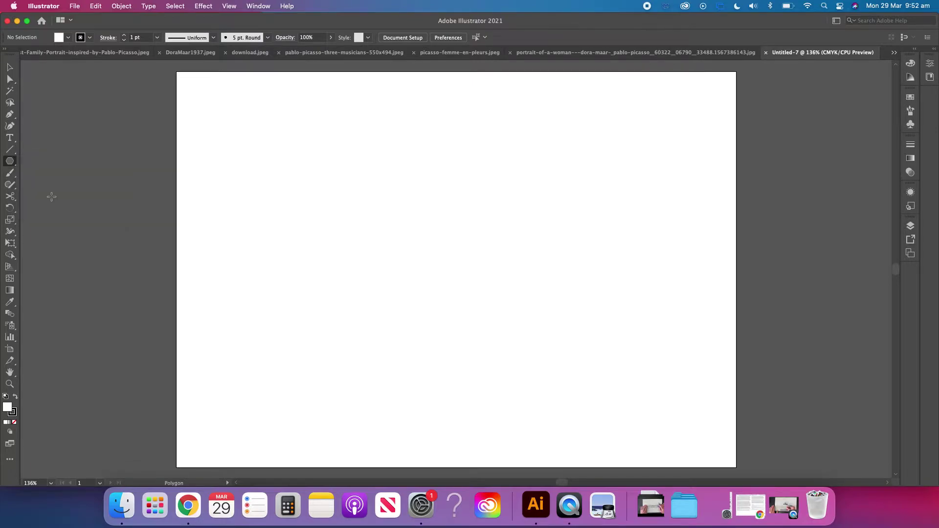
{"action": "left_click", "coordinate": [451, 184]}
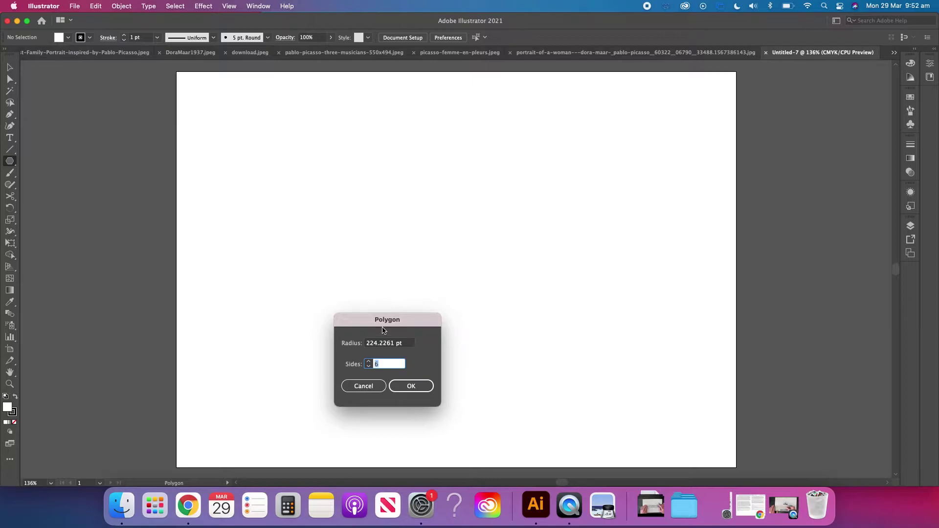
{"action": "left_click", "coordinate": [371, 387]}
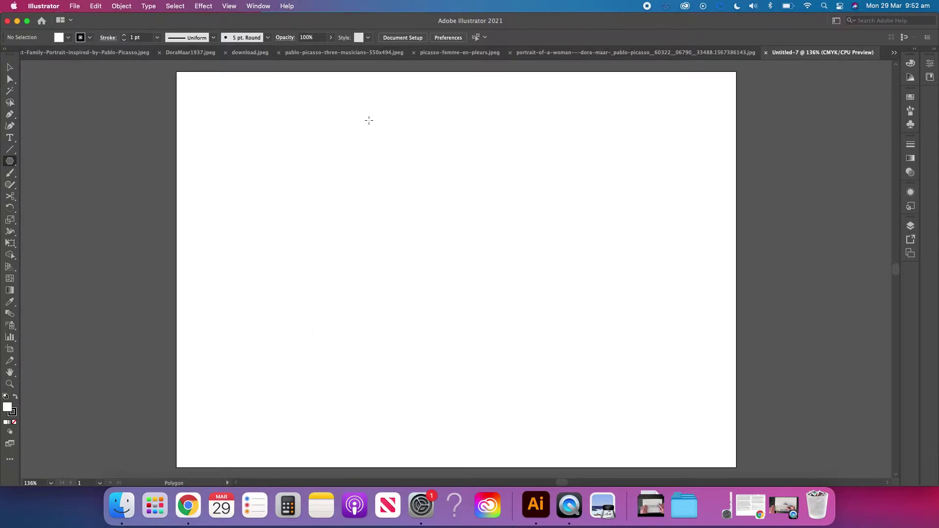
{"action": "left_click_drag", "start_coordinate": [369, 120], "coordinate": [492, 243]}
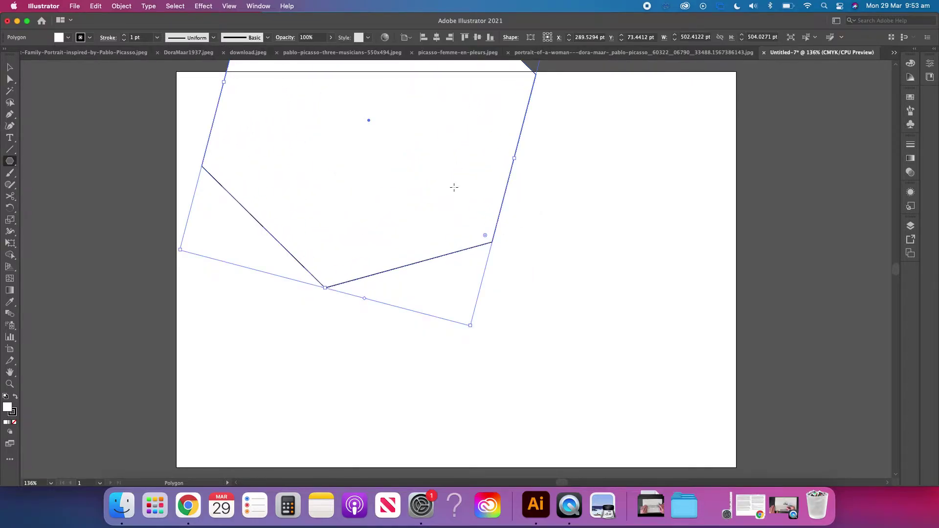
Move the hexagon to the artboard centre, scale it down and rotate it upright to 270°
{"action": "left_click", "coordinate": [10, 68]}
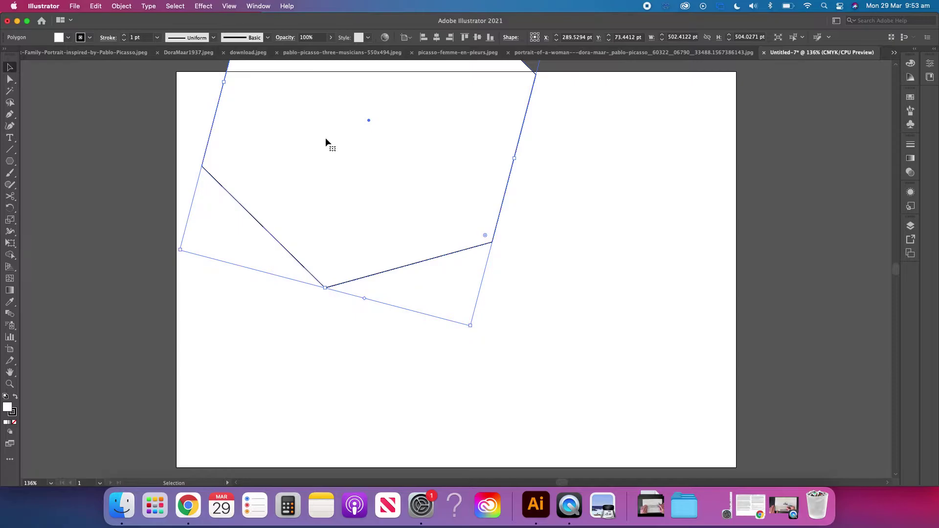
{"action": "left_click_drag", "start_coordinate": [326, 138], "coordinate": [413, 275]}
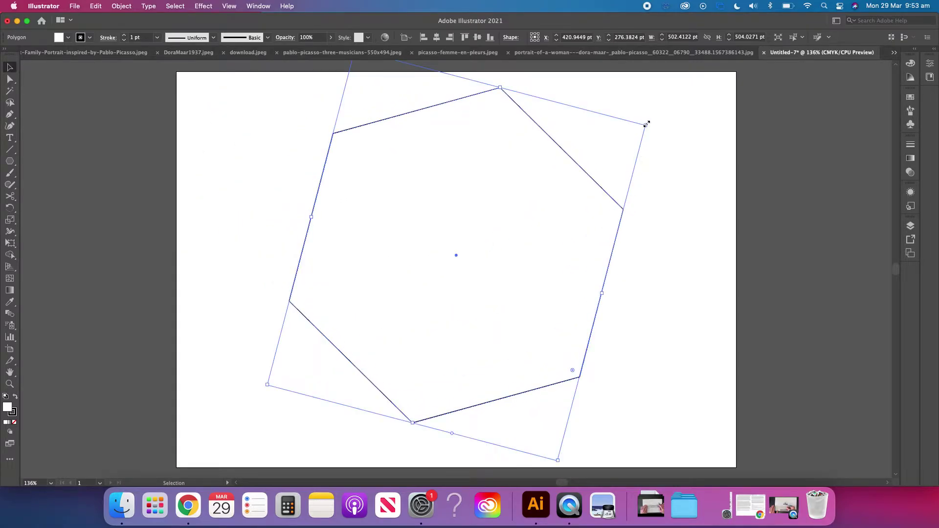
{"action": "left_click_drag", "start_coordinate": [647, 124], "coordinate": [594, 93]}
{"action": "left_click", "coordinate": [643, 155]}
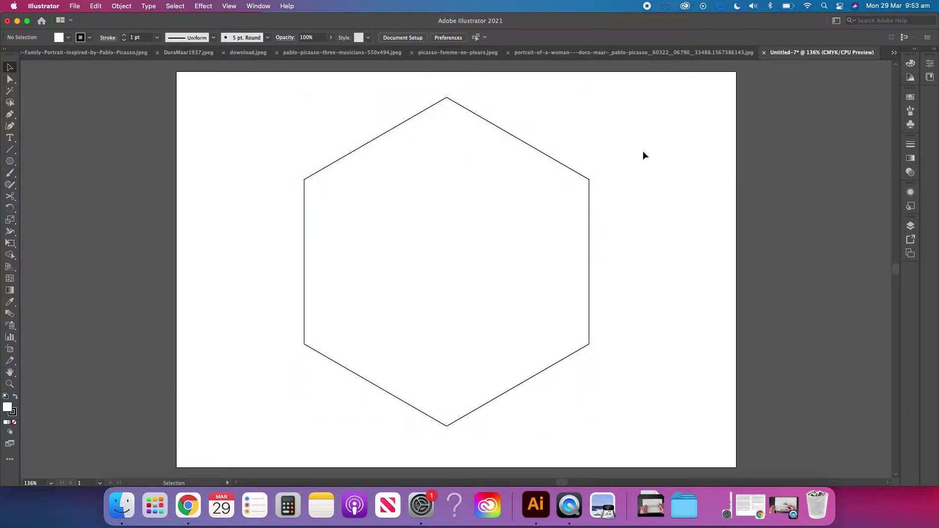
Draw lines from the hexagon's bottom, upper-left and upper-right corners to its centre
{"action": "left_click", "coordinate": [9, 151]}
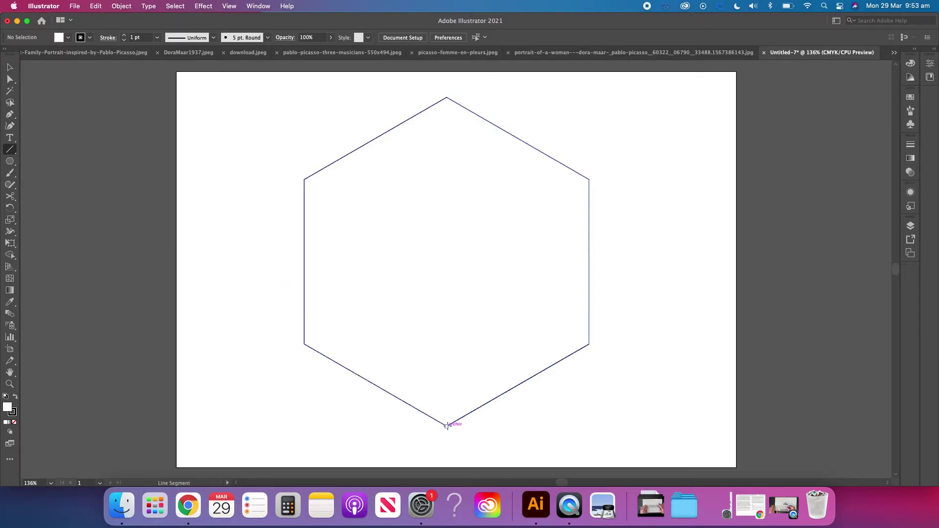
{"action": "left_click_drag", "start_coordinate": [447, 426], "coordinate": [447, 262]}
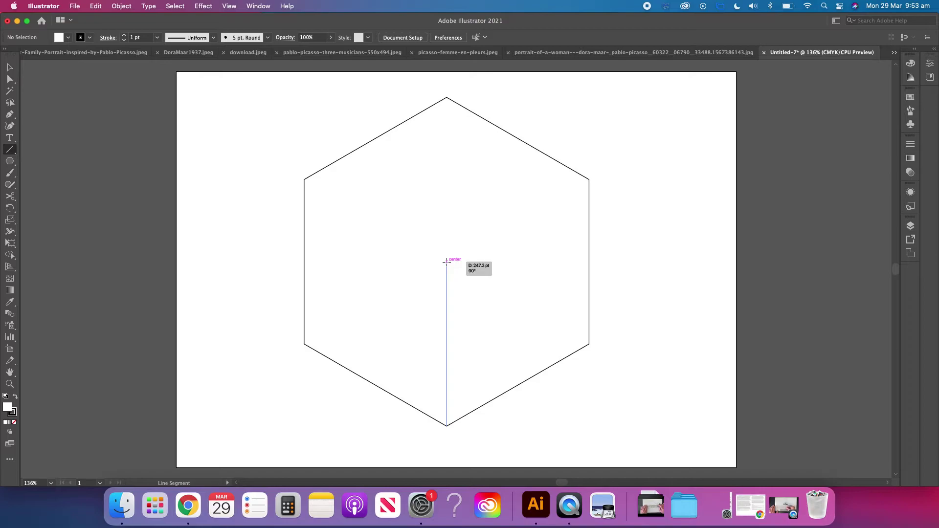
{"action": "left_click_drag", "start_coordinate": [447, 261], "coordinate": [447, 262]}
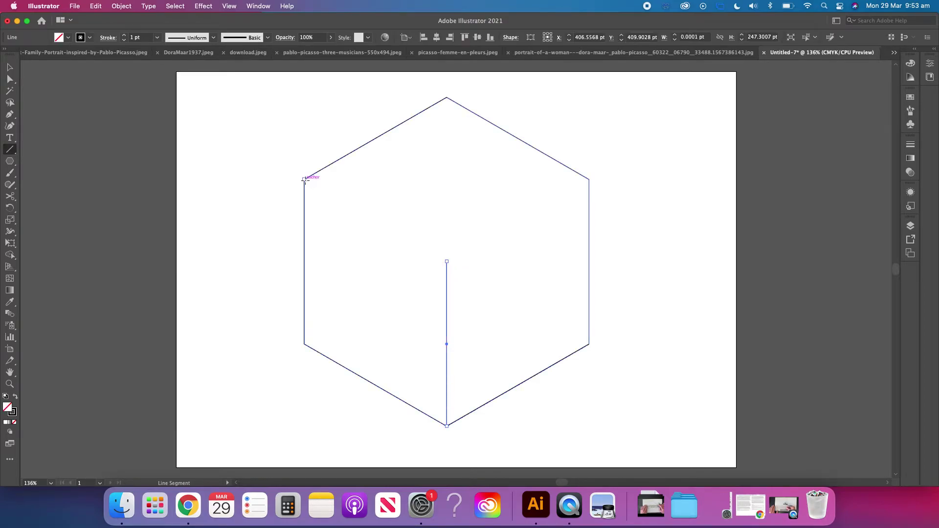
{"action": "left_click_drag", "start_coordinate": [304, 180], "coordinate": [447, 262]}
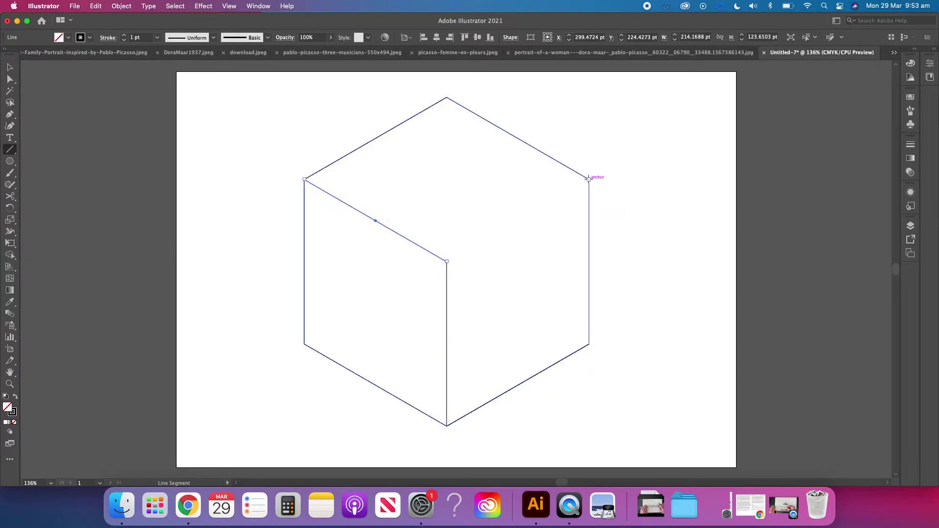
{"action": "left_click_drag", "start_coordinate": [589, 179], "coordinate": [446, 262]}
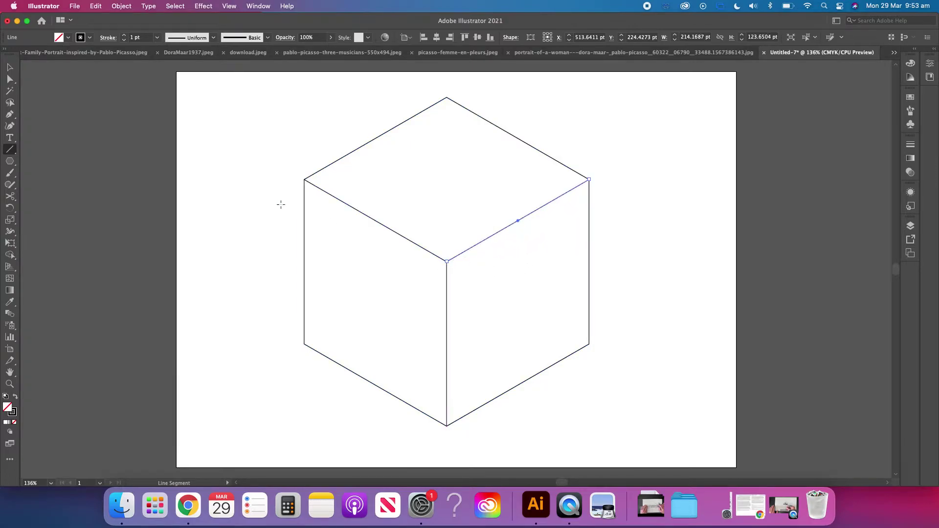
Marquee-select all the paths that make up the cube
{"action": "key", "text": "v"}
{"action": "left_click", "coordinate": [276, 157]}
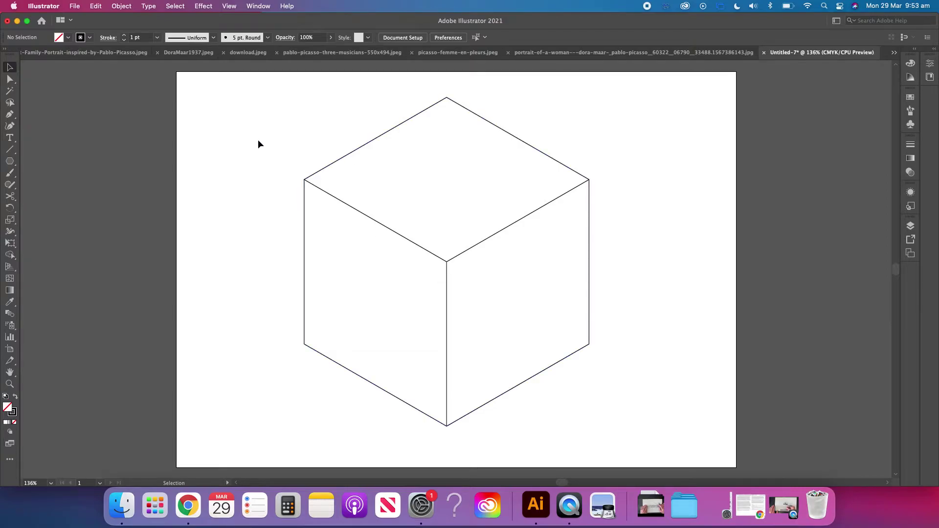
{"action": "left_click_drag", "start_coordinate": [271, 137], "coordinate": [639, 338]}
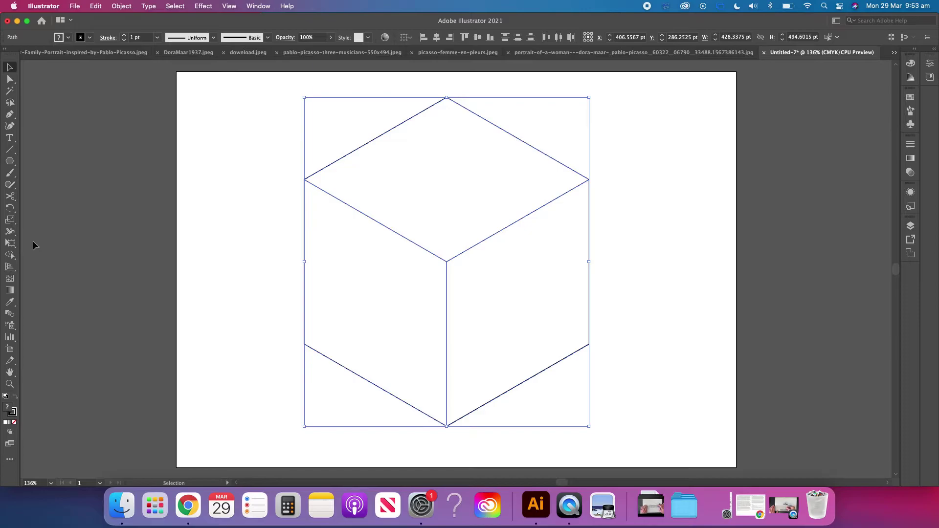
Split the cube's faces into separate shapes with the Shape Builder, then deselect
{"action": "left_click", "coordinate": [9, 255]}
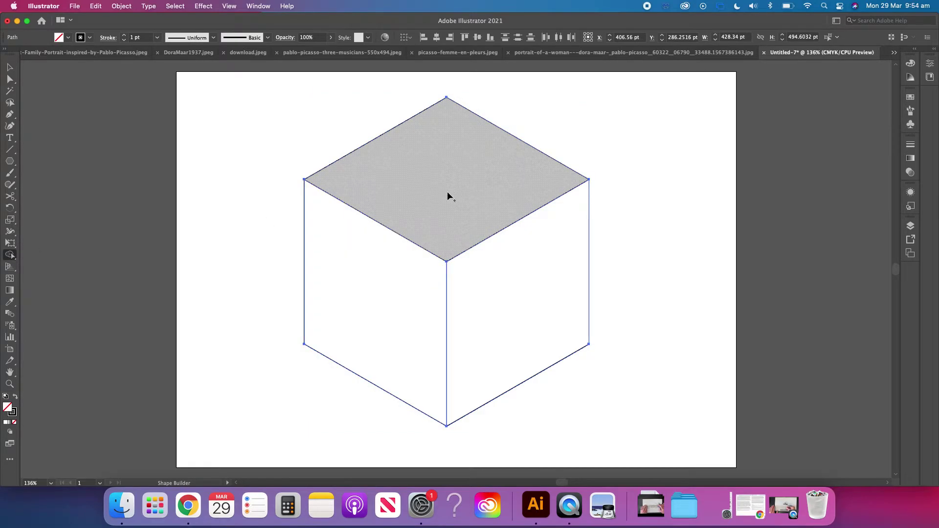
{"action": "left_click", "coordinate": [384, 281]}
{"action": "left_click", "coordinate": [488, 278]}
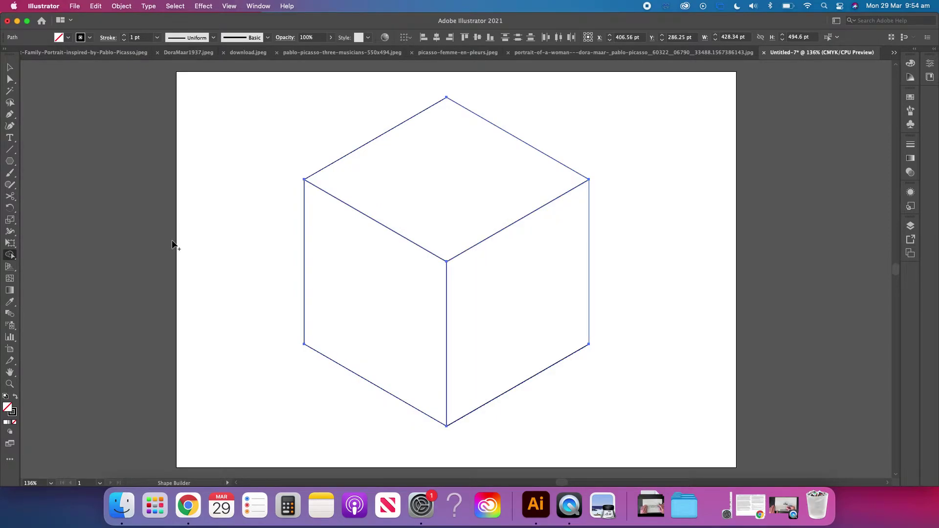
{"action": "left_click", "coordinate": [11, 68]}
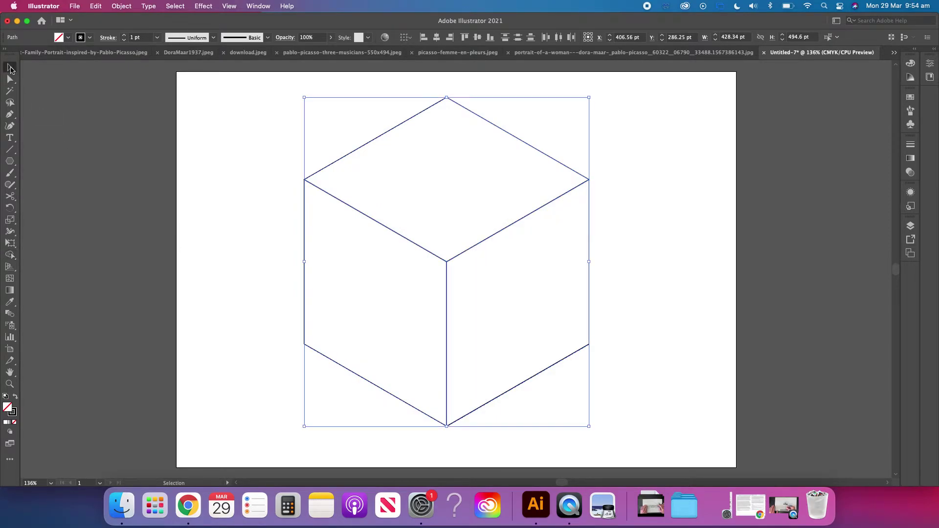
{"action": "left_click", "coordinate": [210, 142]}
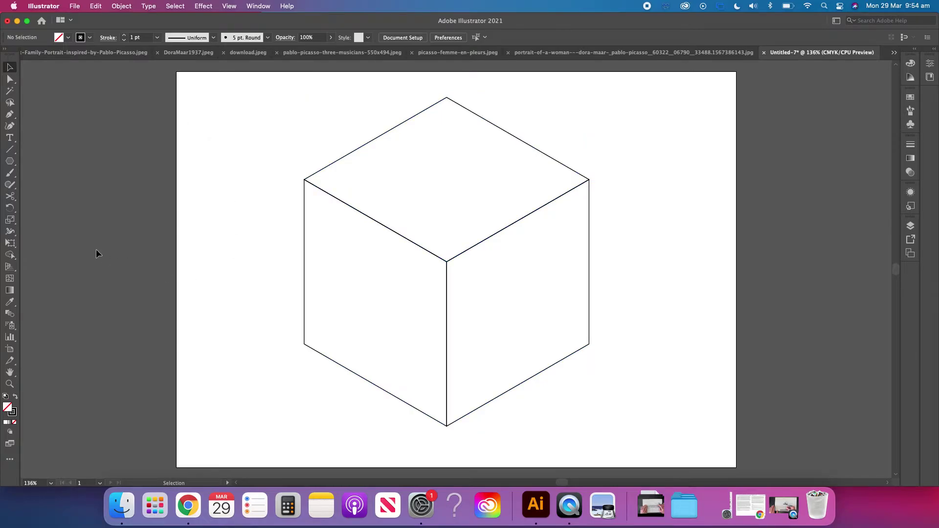
Draw a rectangle beneath the cube's lower half
{"action": "left_click", "coordinate": [9, 162]}
{"action": "left_click", "coordinate": [10, 162]}
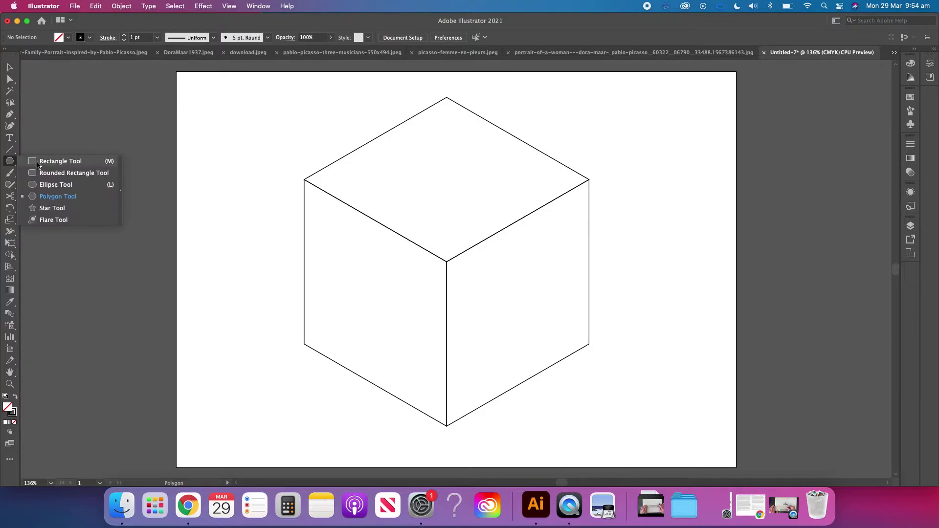
{"action": "left_click", "coordinate": [58, 161]}
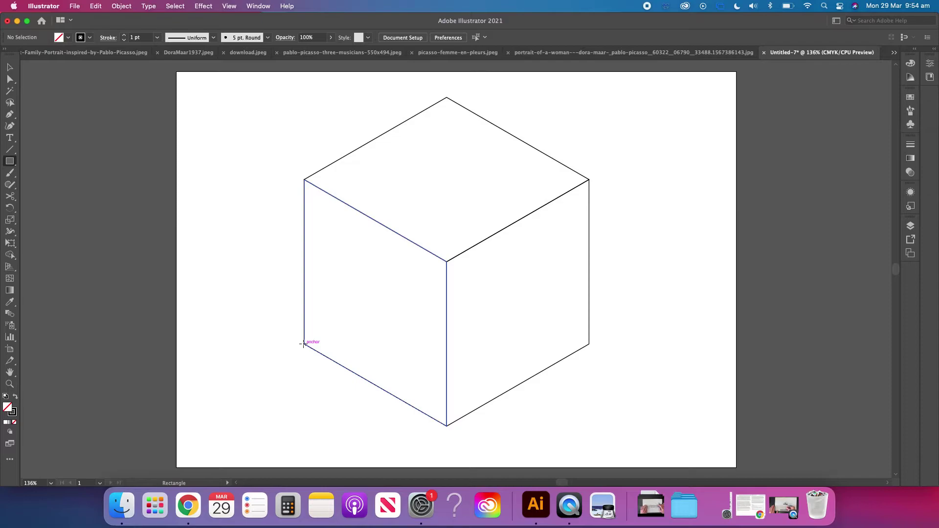
{"action": "left_click_drag", "start_coordinate": [303, 344], "coordinate": [590, 439]}
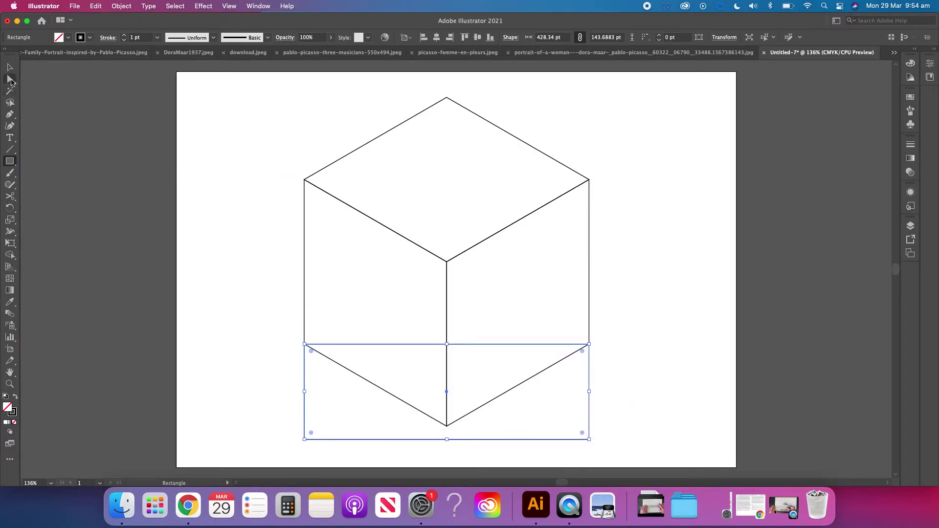
Drag the rectangle's bottom corners down and right past the artboard edge to slant the shadow
{"action": "left_click", "coordinate": [10, 81]}
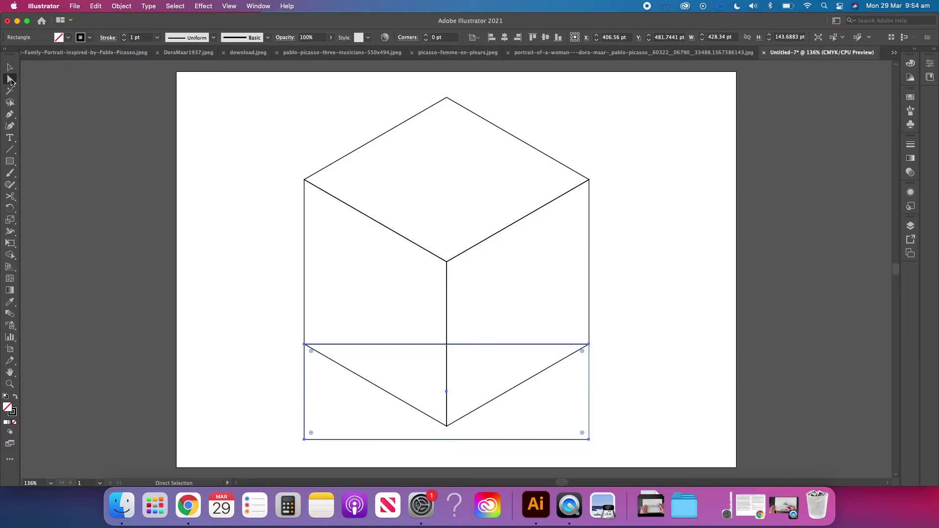
{"action": "scroll", "coordinate": [245, 348], "scroll_direction": "down", "scroll_amount": 3}
{"action": "scroll", "coordinate": [246, 348], "scroll_direction": "right", "scroll_amount": 1}
{"action": "scroll", "coordinate": [241, 363], "scroll_direction": "down", "scroll_amount": 5}
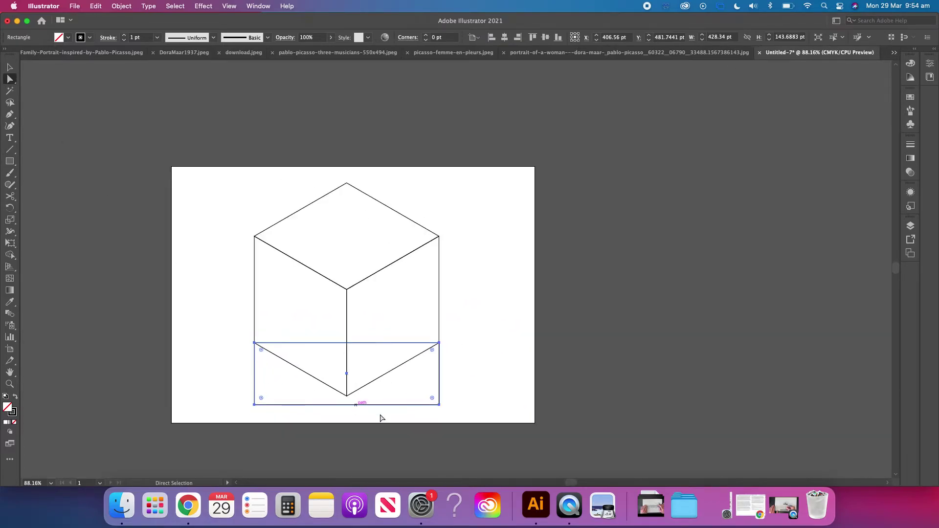
{"action": "left_click", "coordinate": [439, 406]}
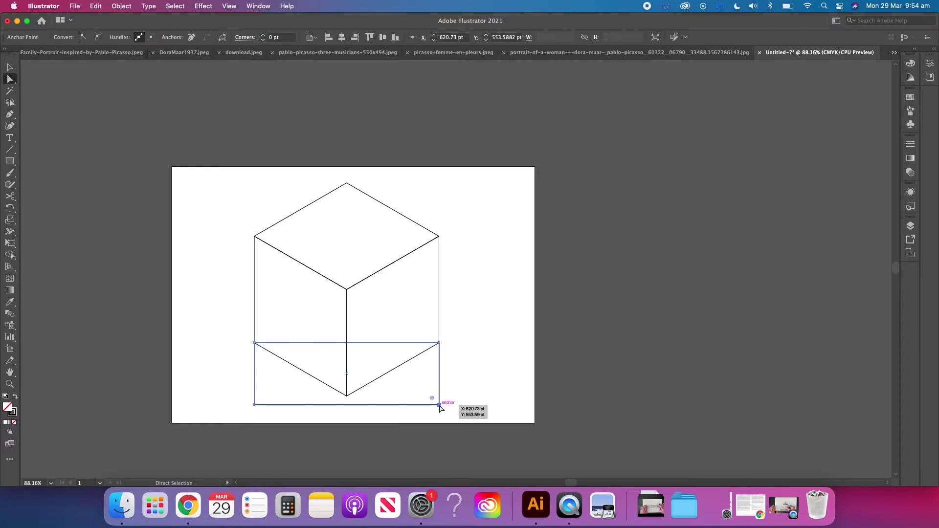
{"action": "left_click", "coordinate": [264, 411]}
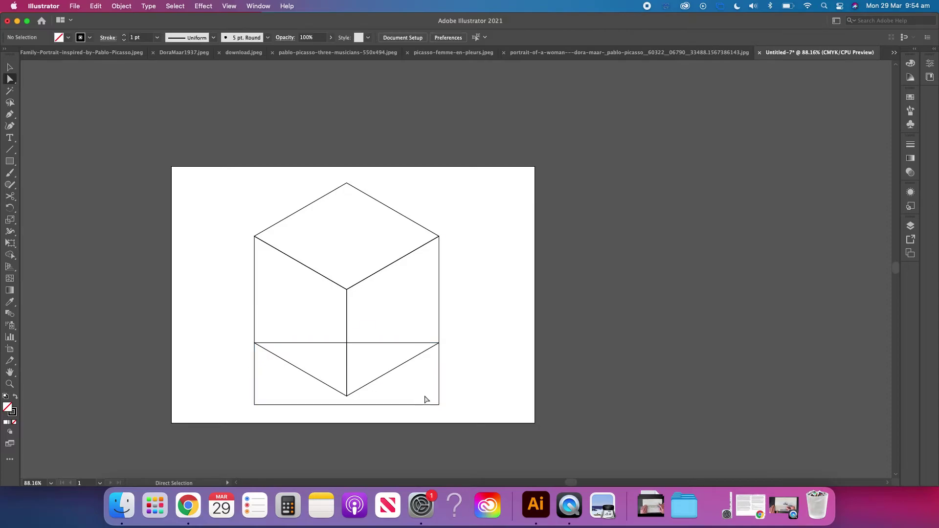
{"action": "left_click", "coordinate": [439, 406]}
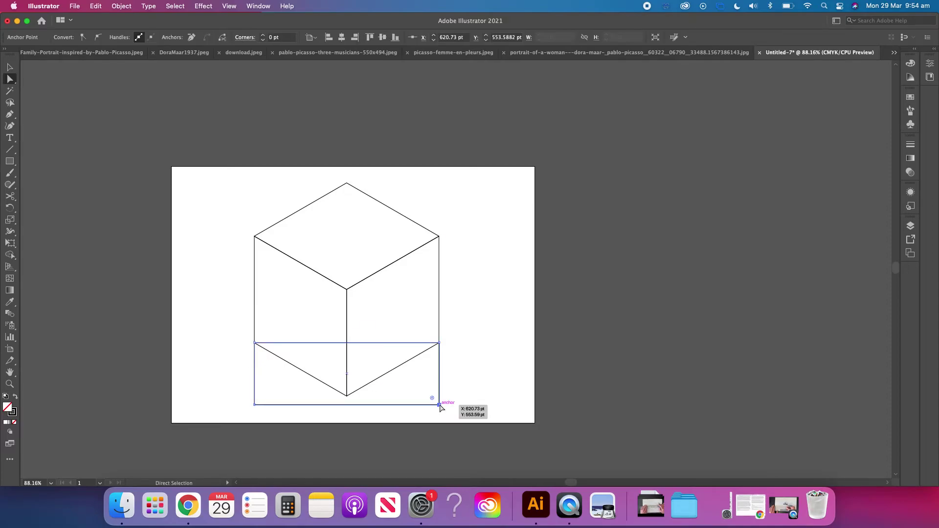
{"action": "left_click_drag", "start_coordinate": [439, 406], "coordinate": [447, 333]}
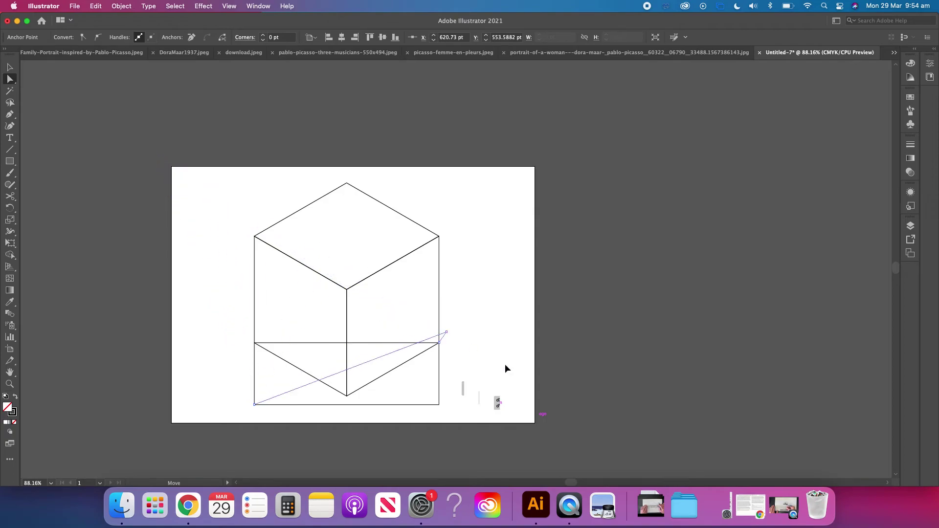
{"action": "left_click_drag", "start_coordinate": [505, 368], "coordinate": [593, 433]}
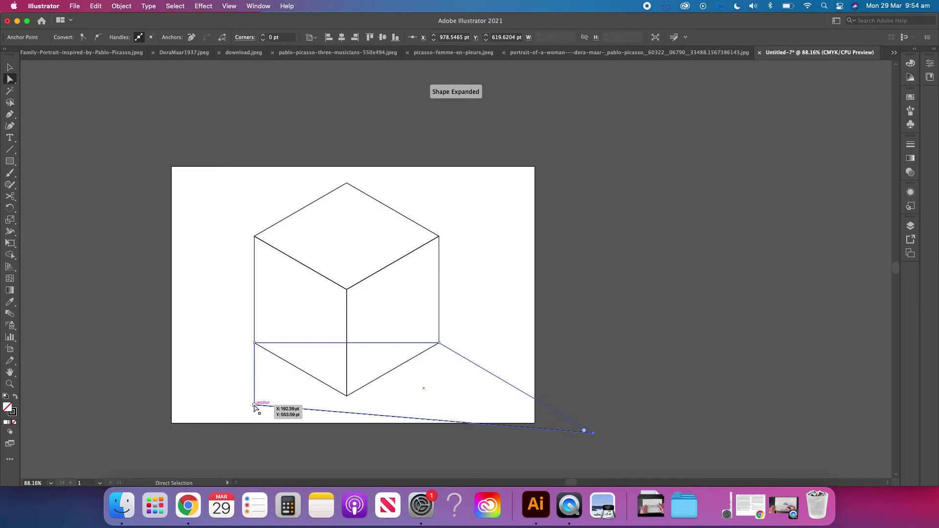
{"action": "left_click_drag", "start_coordinate": [254, 406], "coordinate": [305, 433]}
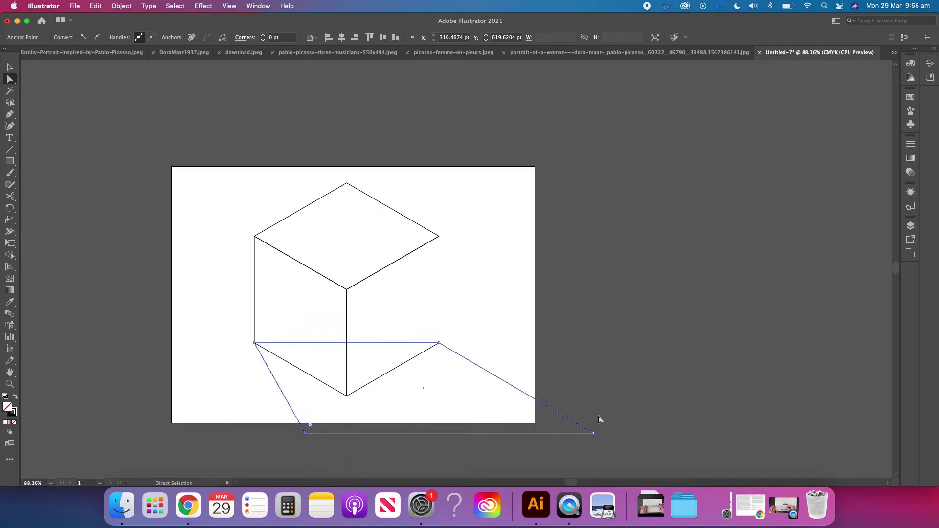
{"action": "key", "text": "v"}
{"action": "left_click", "coordinate": [624, 406]}
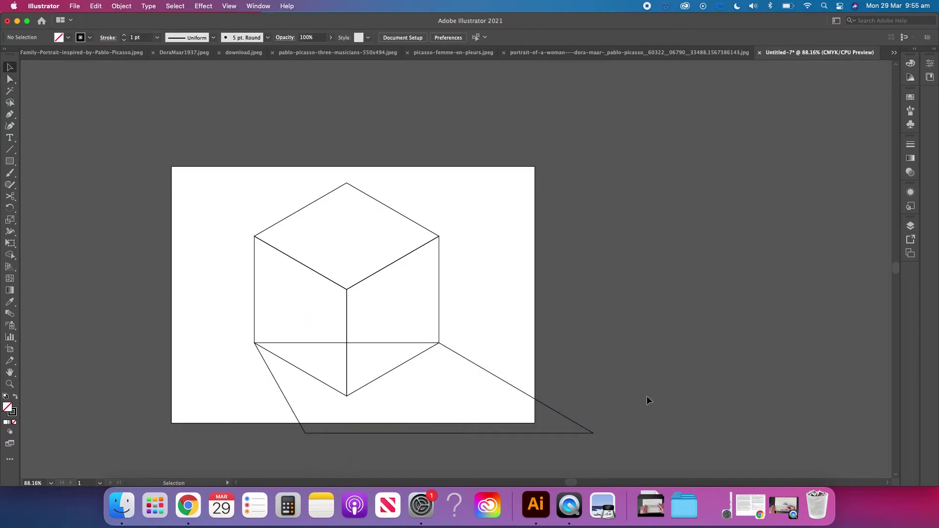
Fill the cube and shadow white, then paste the shadow shape behind the cube
{"action": "left_click_drag", "start_coordinate": [155, 192], "coordinate": [587, 432]}
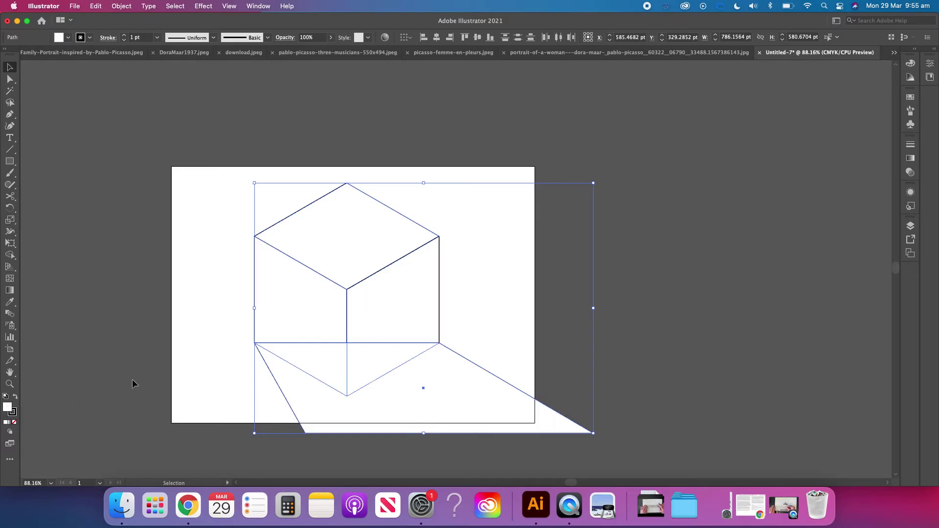
{"action": "left_click", "coordinate": [226, 333]}
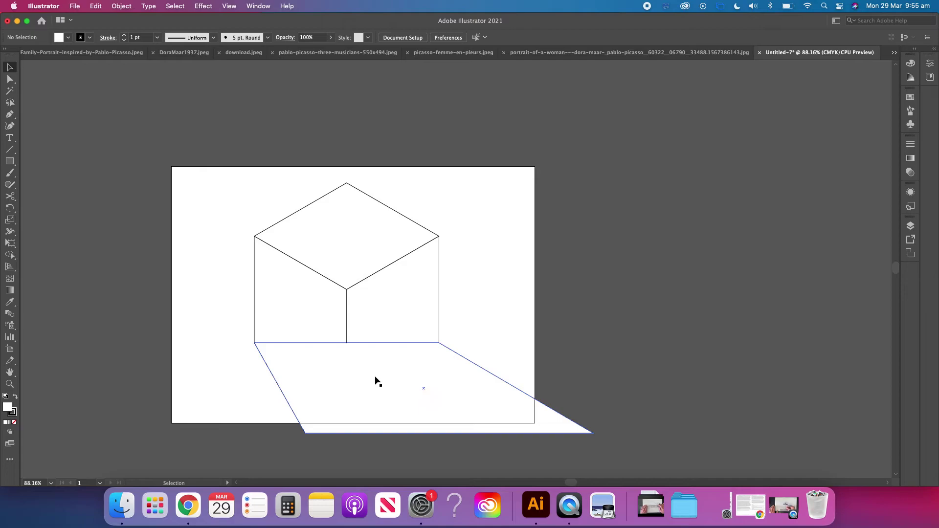
{"action": "left_click", "coordinate": [480, 390]}
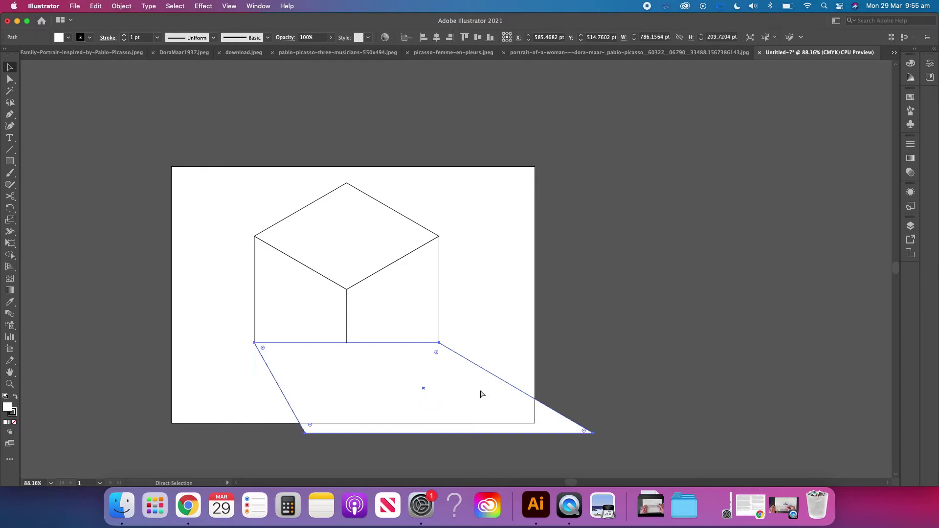
{"action": "key", "text": "Delete"}
{"action": "key", "text": "a"}
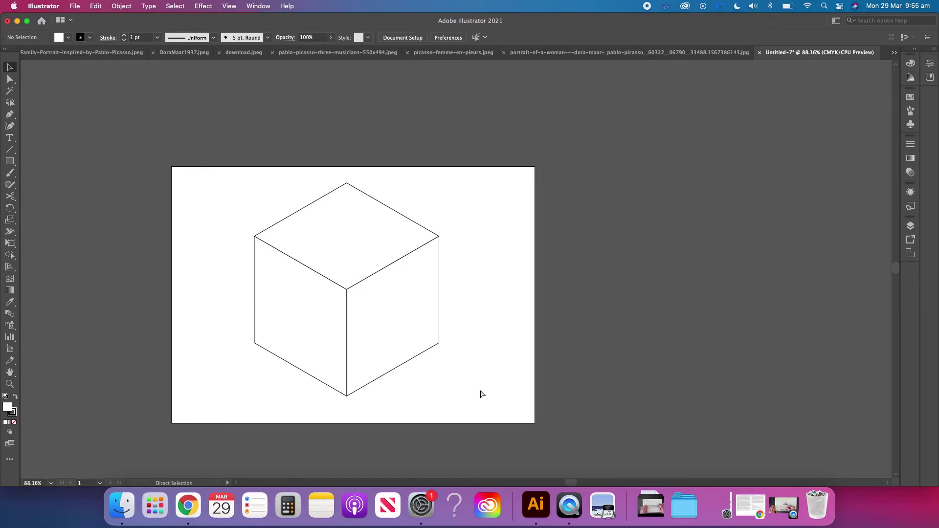
{"action": "key", "text": "super+z"}
{"action": "key", "text": "v"}
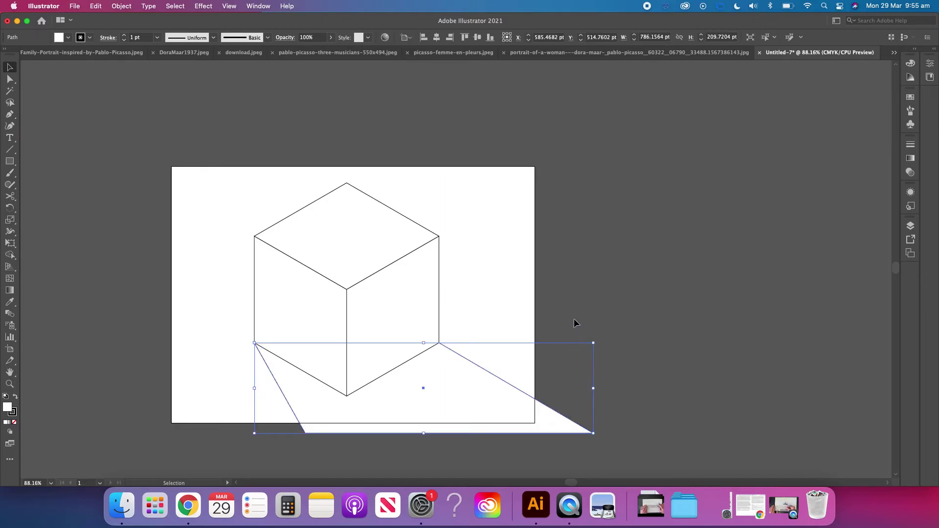
{"action": "left_click", "coordinate": [574, 319]}
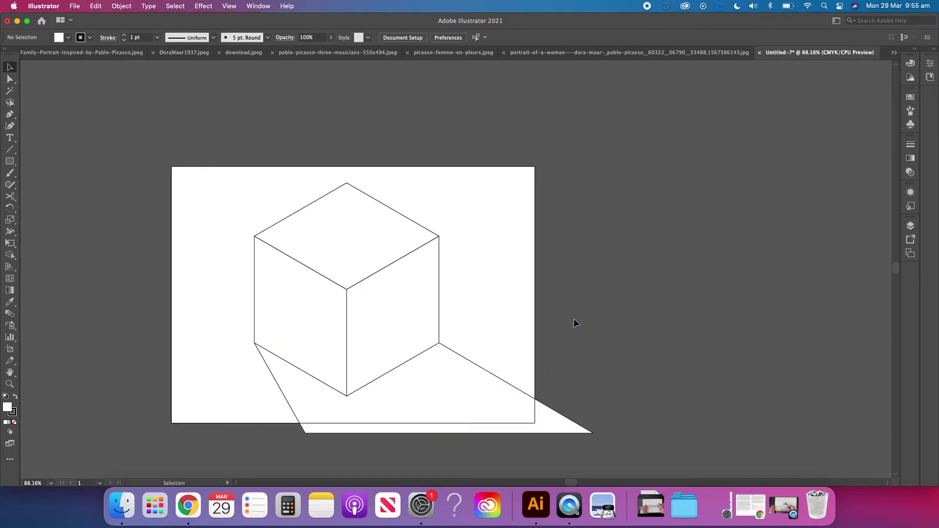
Draw two rectangles covering the artboard's upper and lower parts, meeting at a horizon line
{"action": "left_click", "coordinate": [9, 161]}
{"action": "left_click_drag", "start_coordinate": [172, 167], "coordinate": [535, 284]}
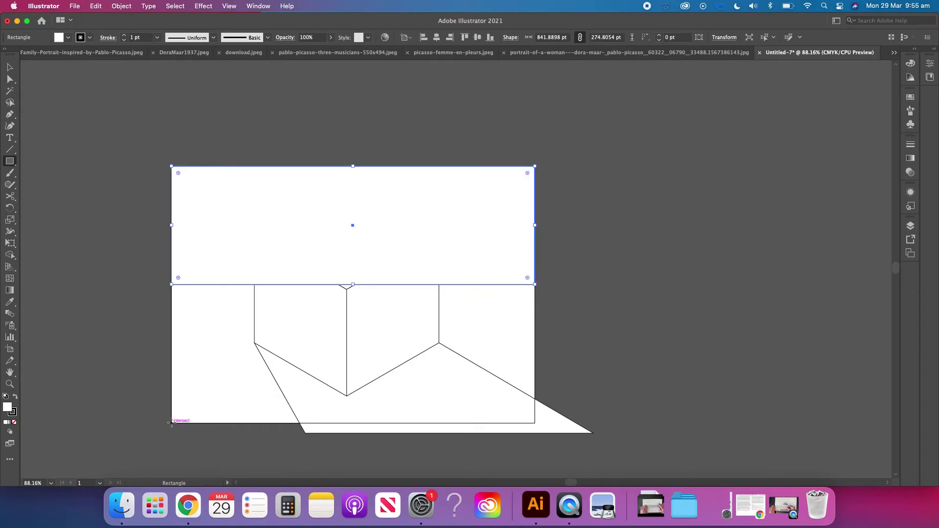
{"action": "left_click_drag", "start_coordinate": [172, 423], "coordinate": [535, 284]}
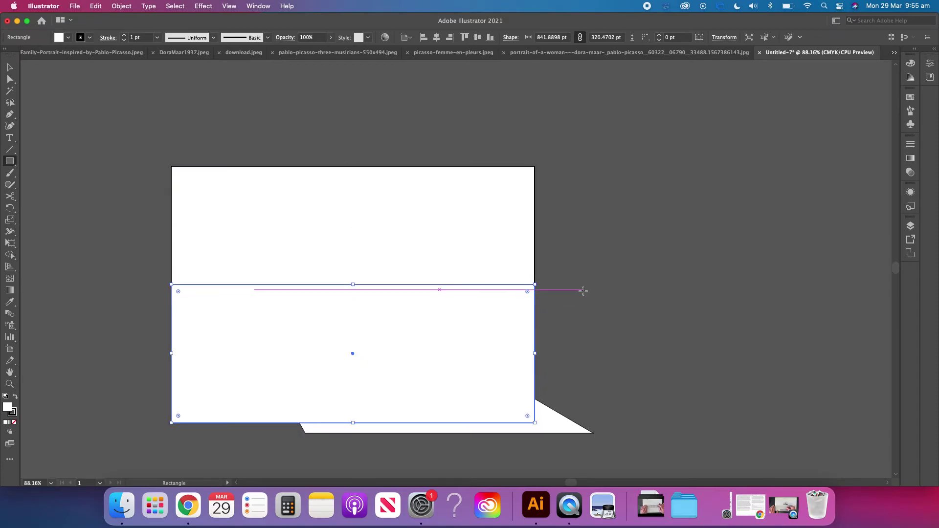
Send both background rectangles to the back with Shift+Cmd+[, then deselect
{"action": "left_click", "coordinate": [8, 67]}
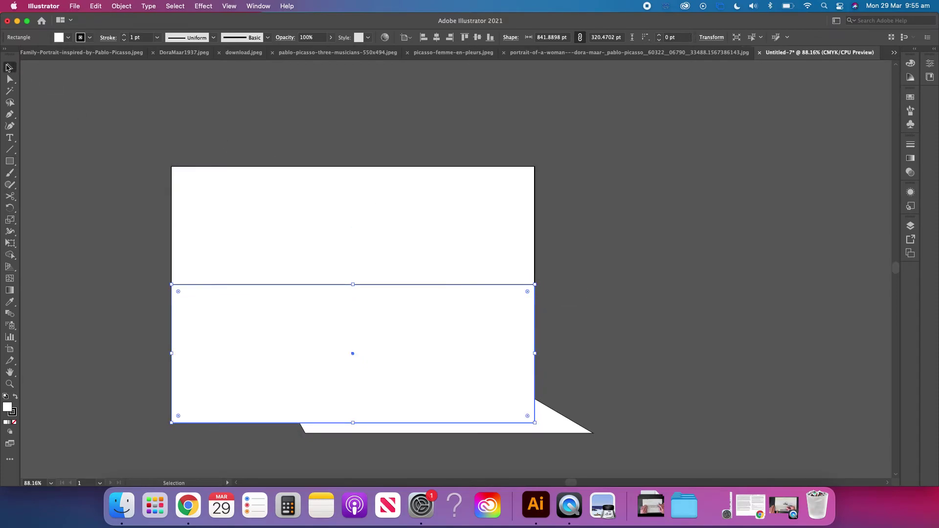
{"action": "left_click_drag", "start_coordinate": [154, 230], "coordinate": [188, 304]}
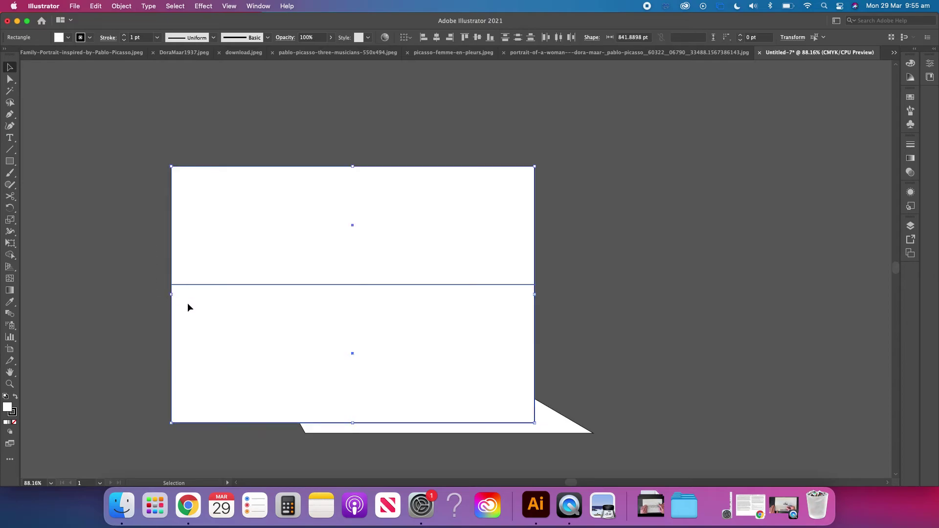
{"action": "key", "text": "a"}
{"action": "key", "text": "super+shift+bracketleft"}
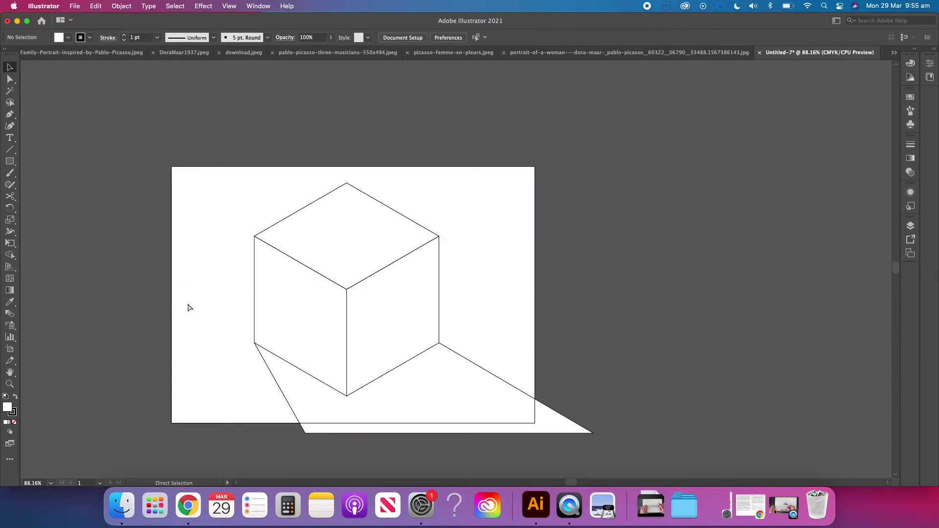
{"action": "key", "text": "v"}
{"action": "left_click", "coordinate": [130, 290]}
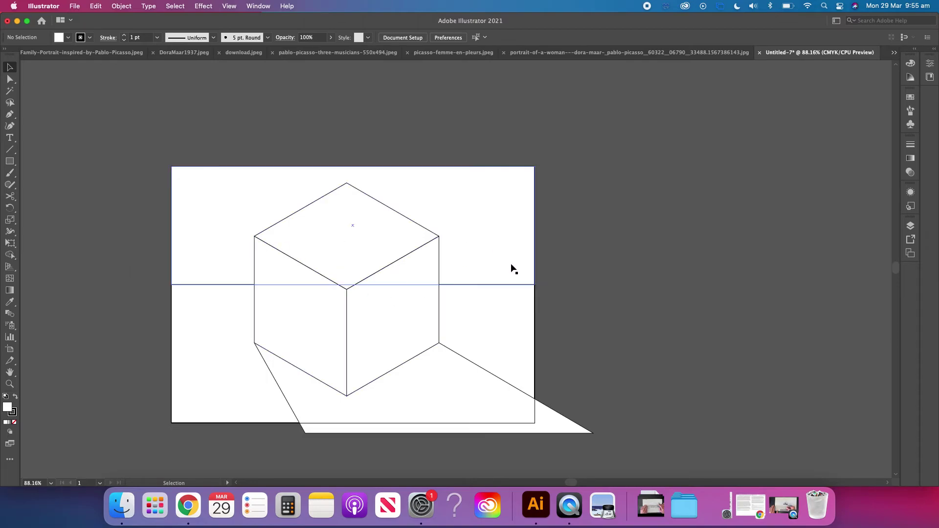
Fill the upper background rectangle and the cast shadow with dark grey swatches
{"action": "left_click", "coordinate": [183, 209]}
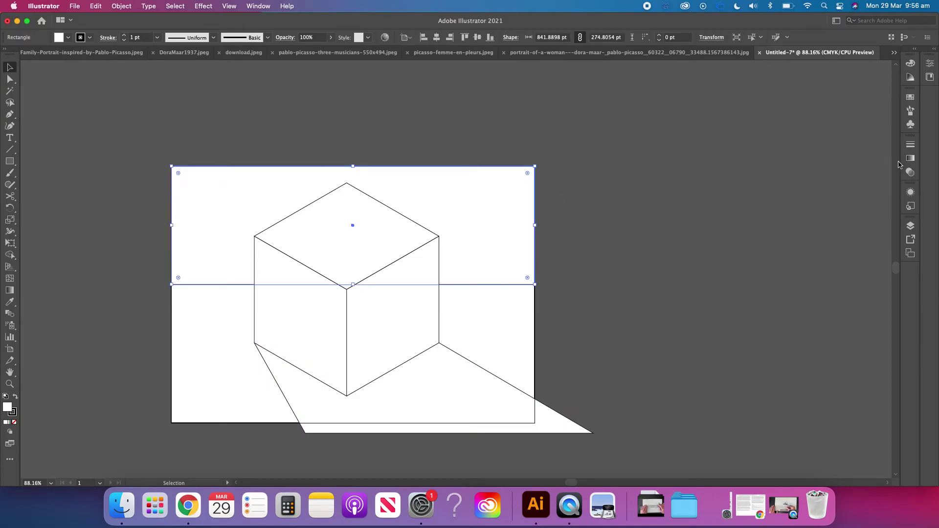
{"action": "left_click", "coordinate": [910, 97]}
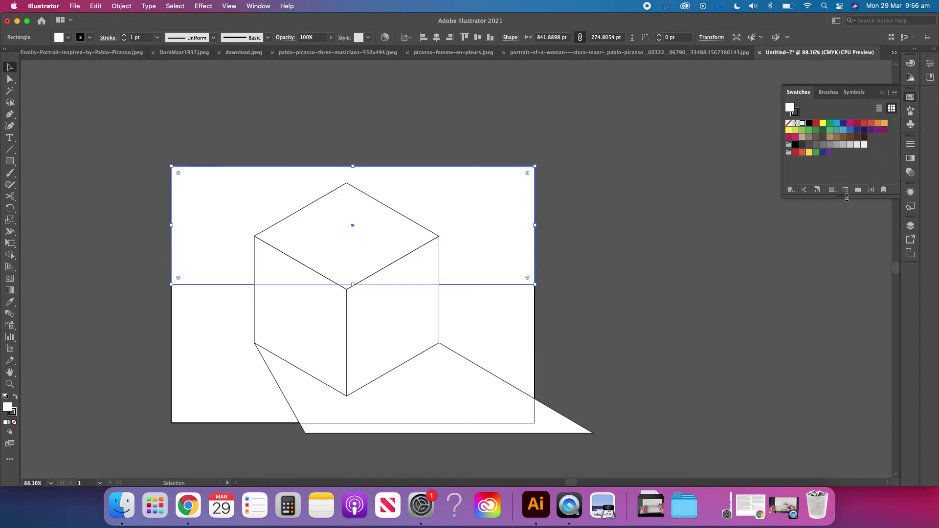
{"action": "left_click_drag", "start_coordinate": [847, 198], "coordinate": [847, 155]}
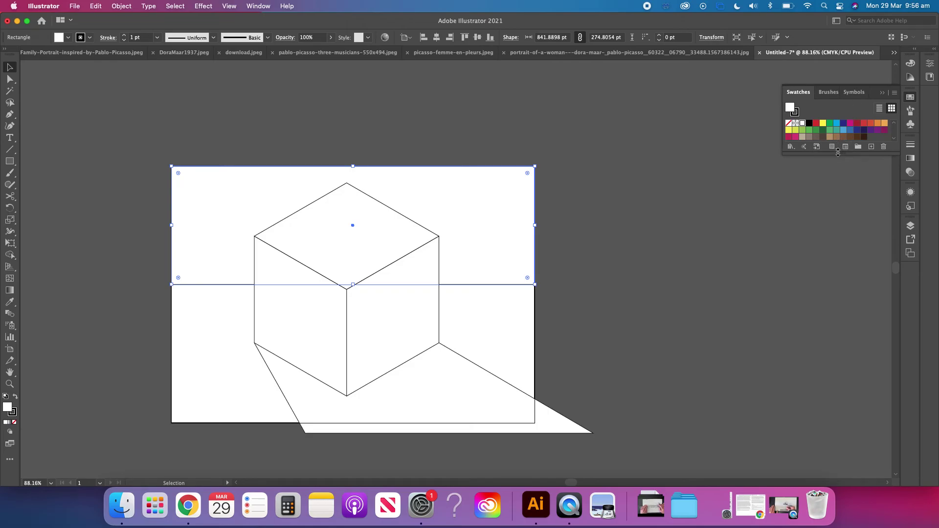
{"action": "left_click_drag", "start_coordinate": [839, 153], "coordinate": [840, 175]}
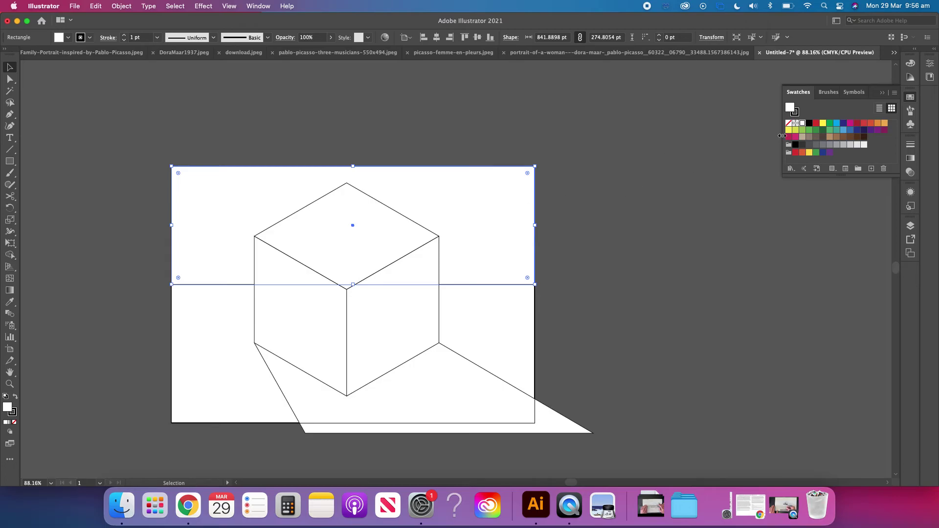
{"action": "left_click", "coordinate": [816, 145]}
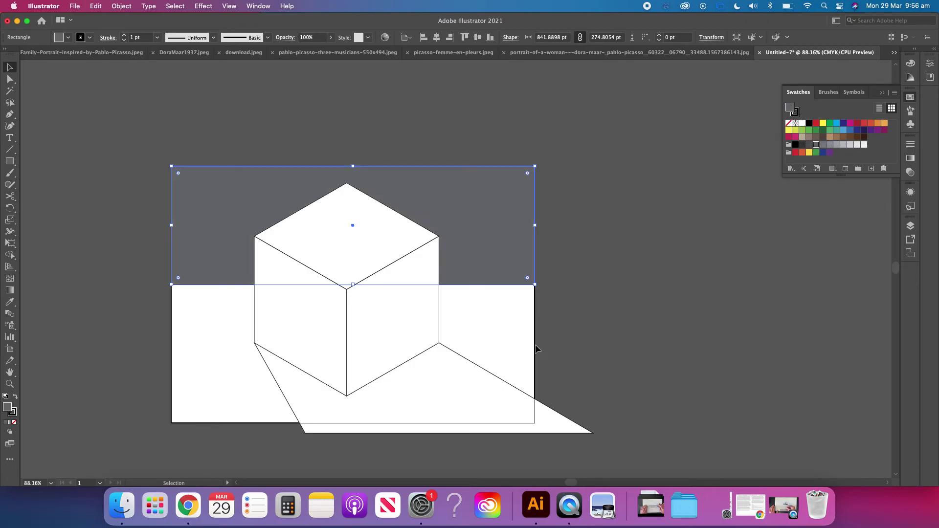
{"action": "left_click", "coordinate": [462, 383]}
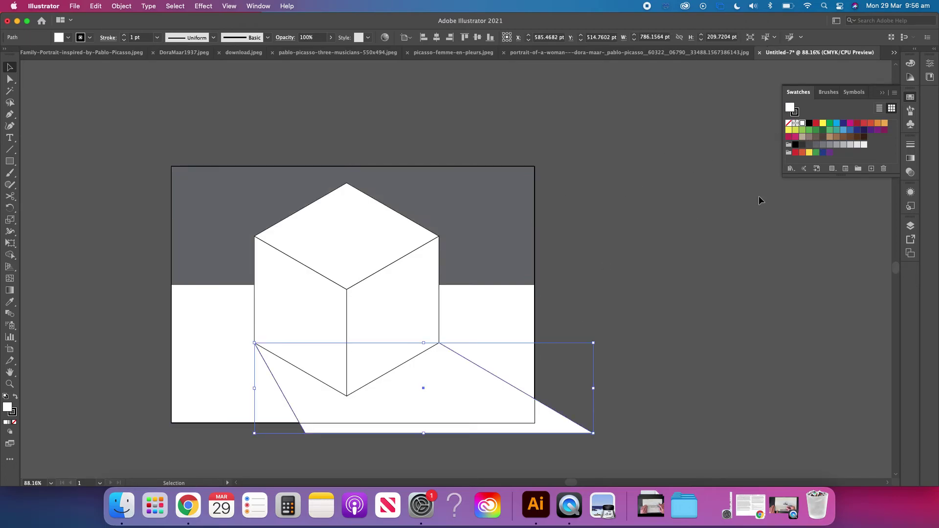
{"action": "left_click", "coordinate": [820, 145]}
Fill the lower floor rectangle with a mid-grey swatch
{"action": "left_click", "coordinate": [411, 268]}
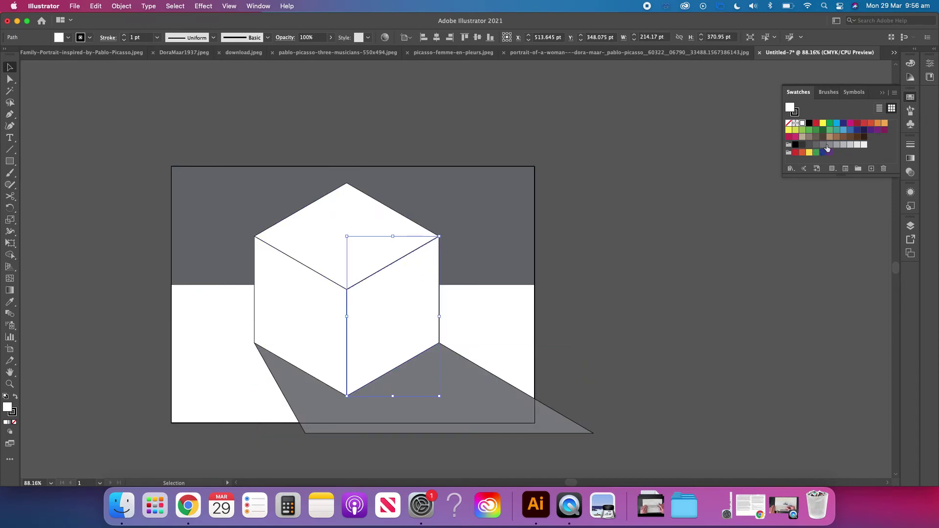
{"action": "left_click", "coordinate": [524, 324]}
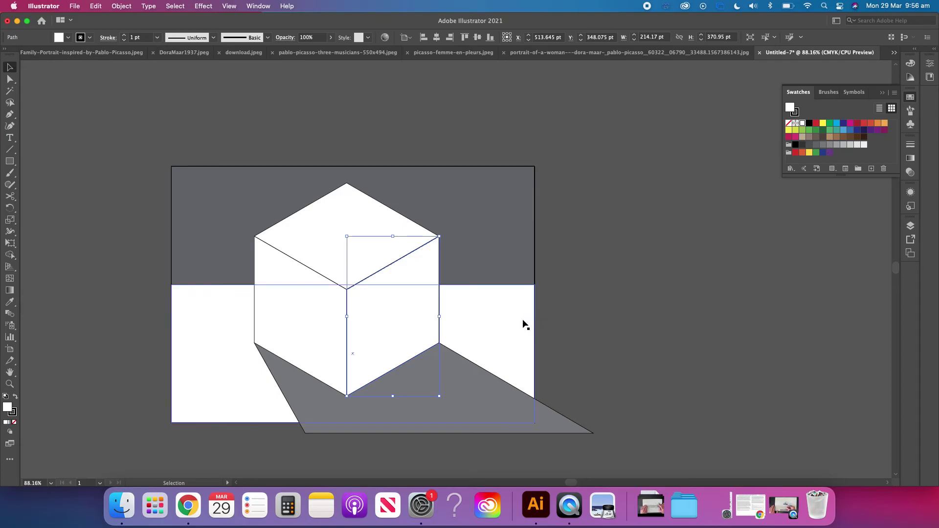
{"action": "left_click", "coordinate": [830, 146]}
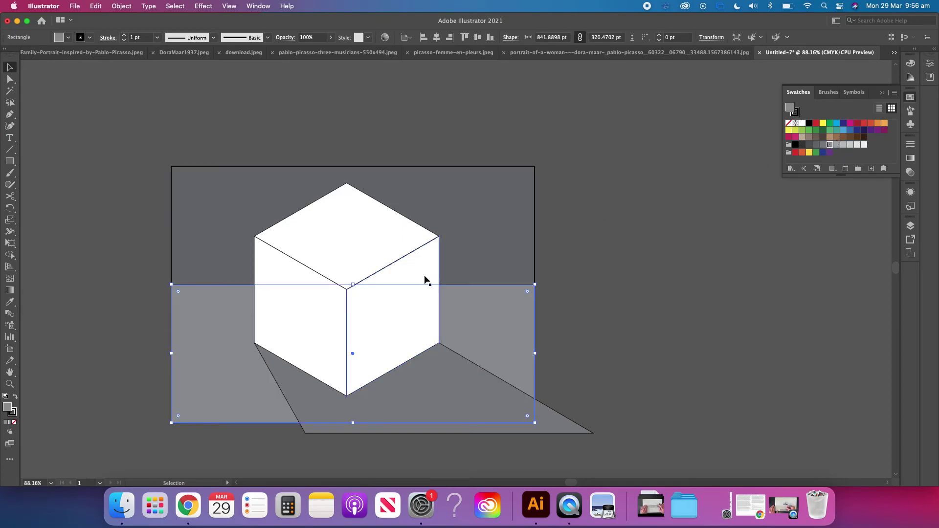
Shade the cube's right and left faces grey and its top face a lighter grey
{"action": "left_click", "coordinate": [397, 312]}
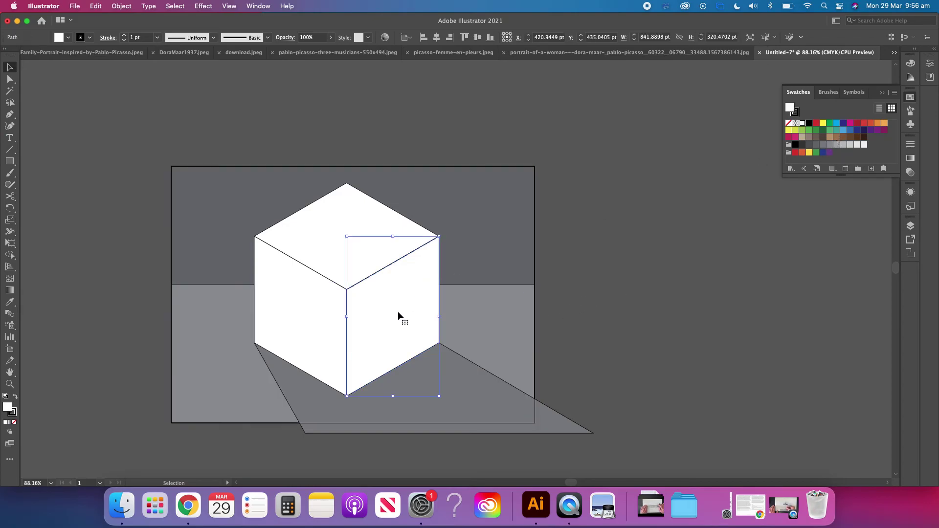
{"action": "left_click", "coordinate": [841, 145]}
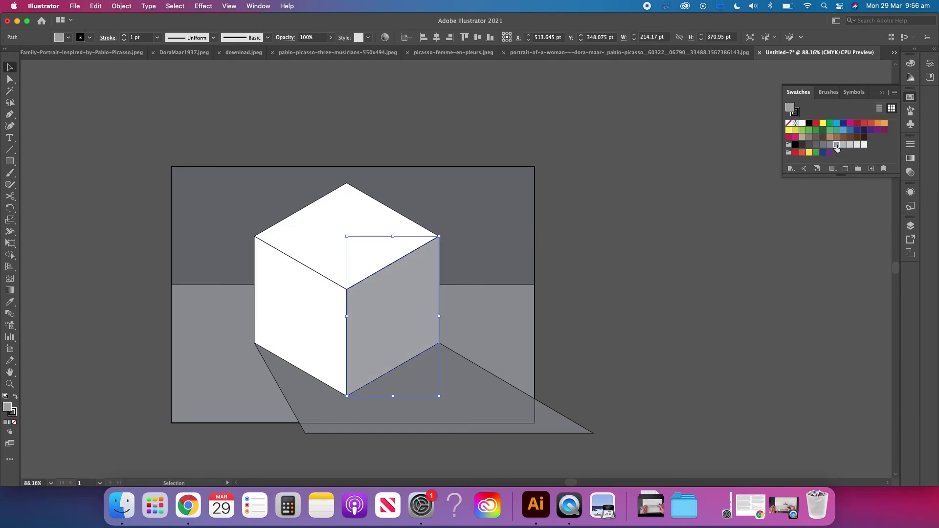
{"action": "left_click", "coordinate": [293, 307]}
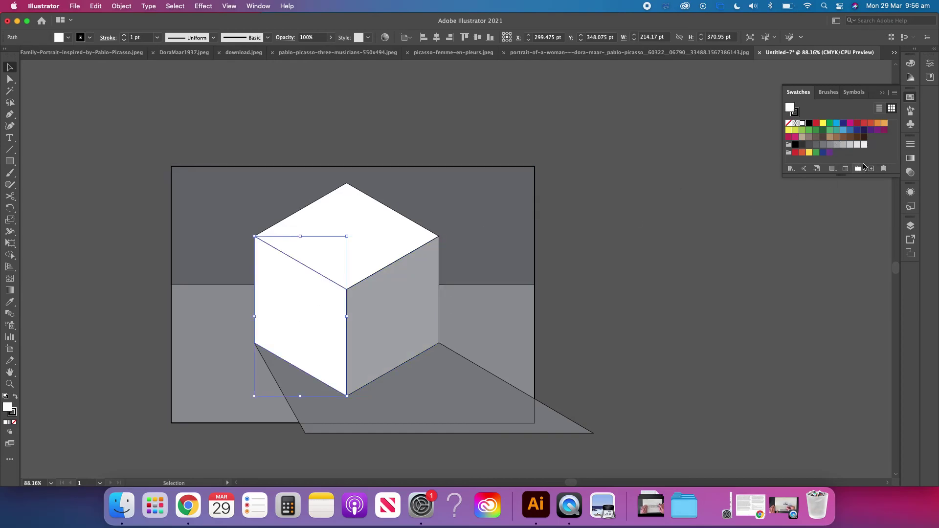
{"action": "left_click", "coordinate": [843, 147]}
{"action": "left_click", "coordinate": [377, 236]}
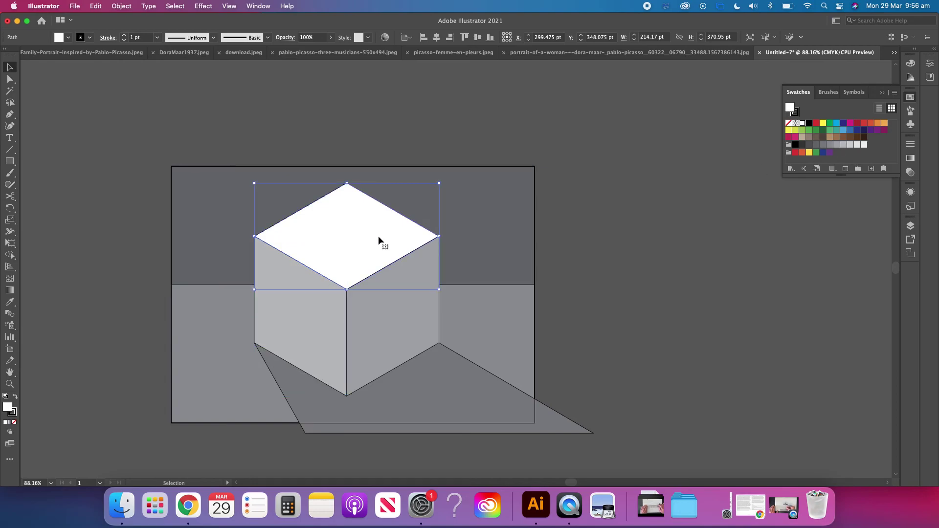
{"action": "left_click", "coordinate": [852, 146]}
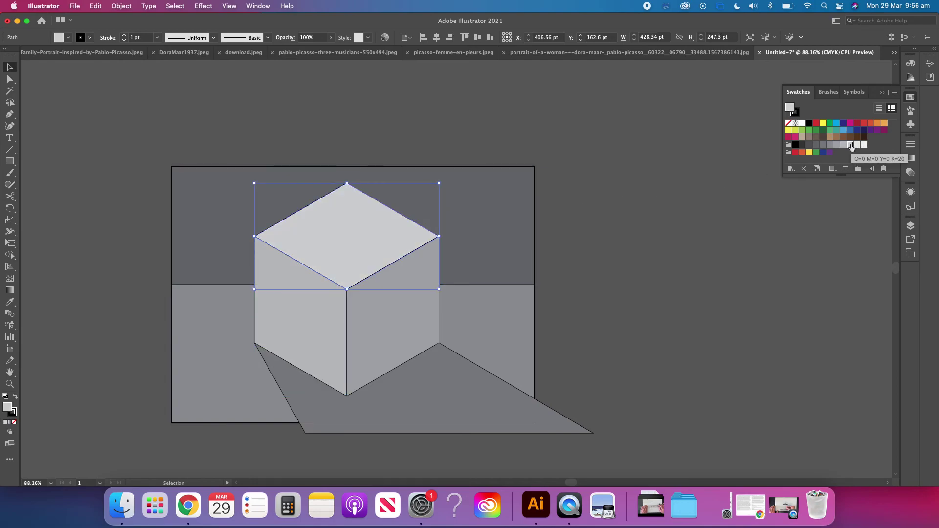
{"action": "left_click", "coordinate": [858, 145]}
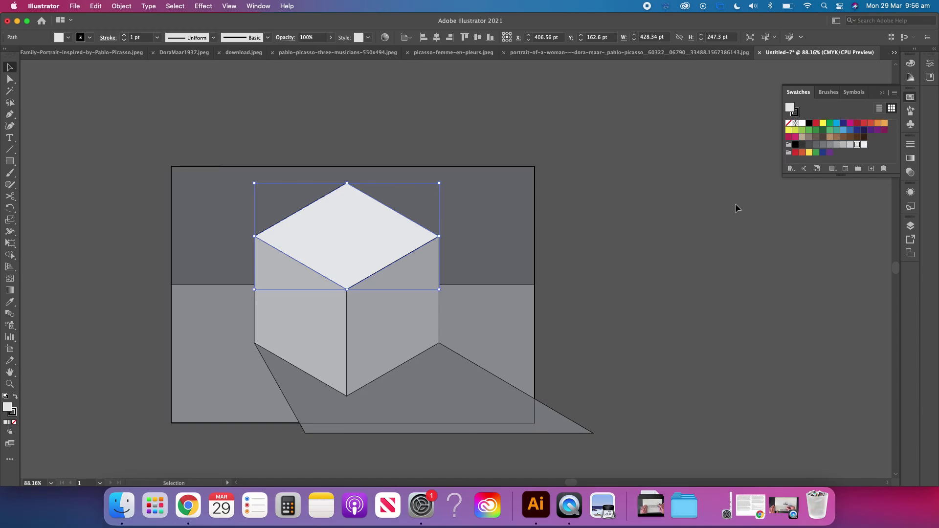
{"action": "left_click", "coordinate": [591, 279]}
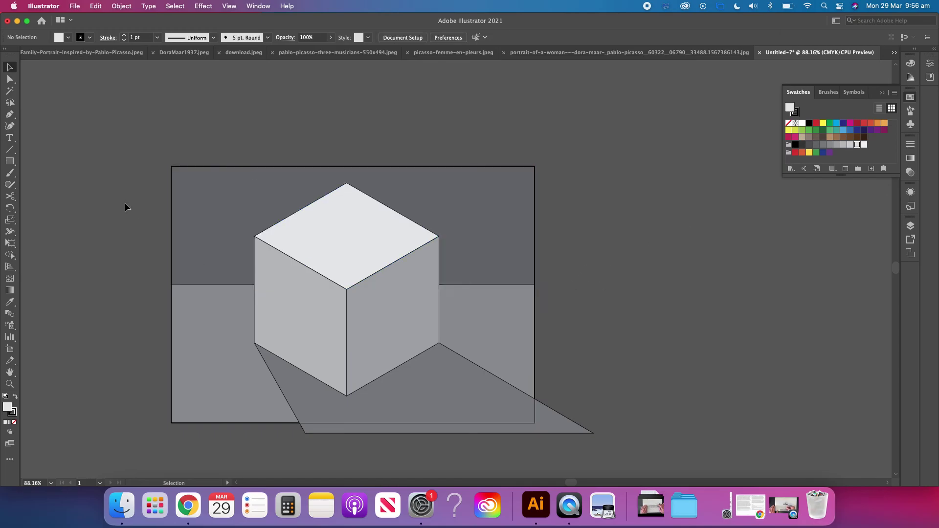
Select all artwork and set its stroke to None, then deselect
{"action": "left_click_drag", "start_coordinate": [211, 223], "coordinate": [577, 451]}
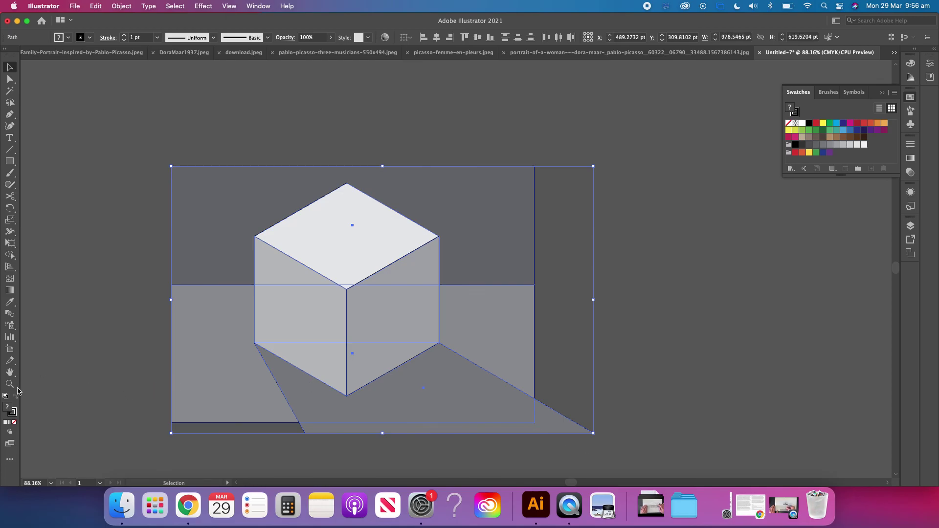
{"action": "left_click", "coordinate": [13, 414]}
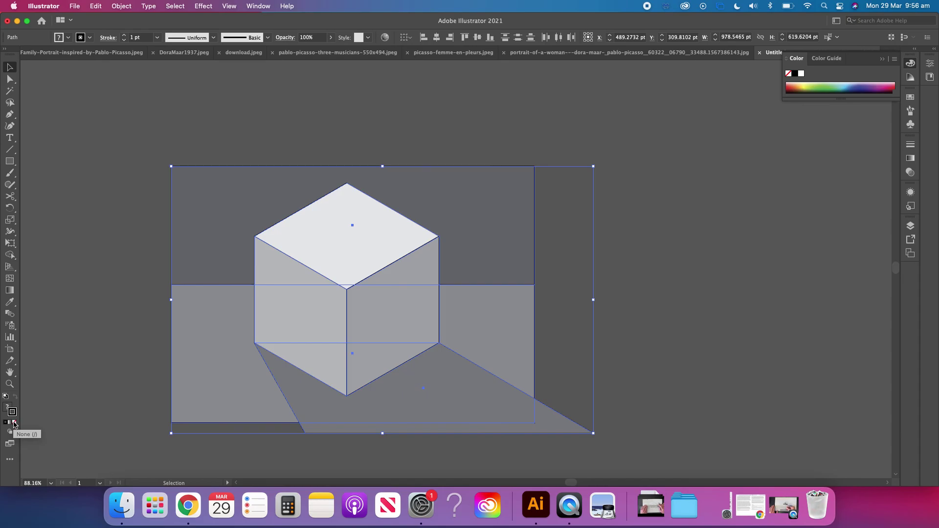
{"action": "left_click", "coordinate": [14, 424]}
{"action": "left_click", "coordinate": [119, 360]}
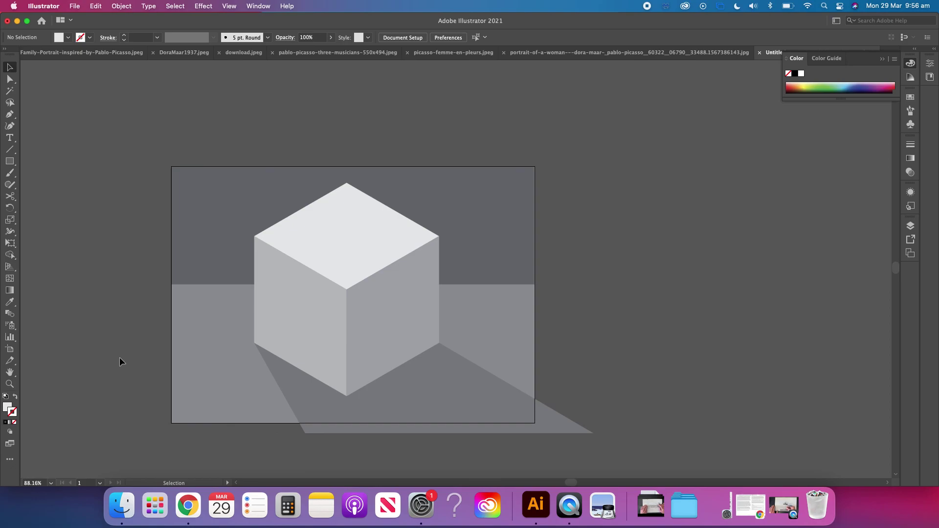
{"action": "scroll", "coordinate": [119, 361], "scroll_direction": "left", "scroll_amount": 5}
{"action": "scroll", "coordinate": [120, 362], "scroll_direction": "down", "scroll_amount": 3}
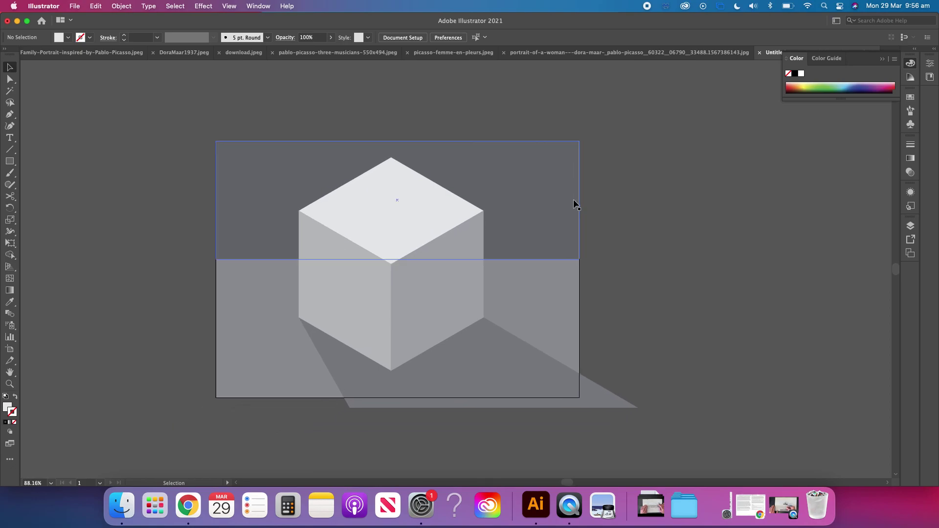